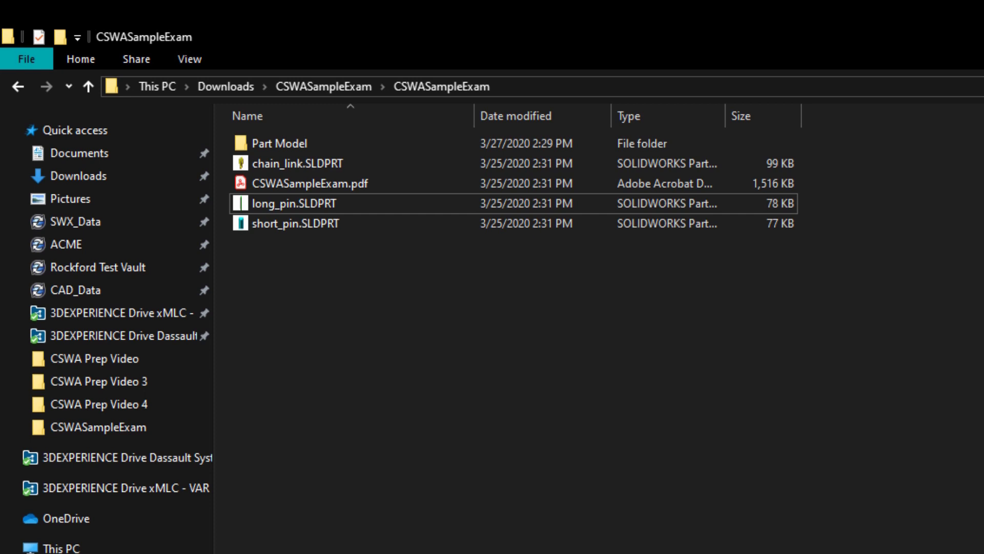
Step: Select chain_link.SLDPRT, long_pin.SLDPRT and short_pin.SLDPRT together and bring up their context menu
{"action": "left_click", "coordinate": [312, 162]}
{"action": "left_click", "coordinate": [329, 204], "text": "ctrl"}
{"action": "left_click", "coordinate": [336, 223], "text": "ctrl"}
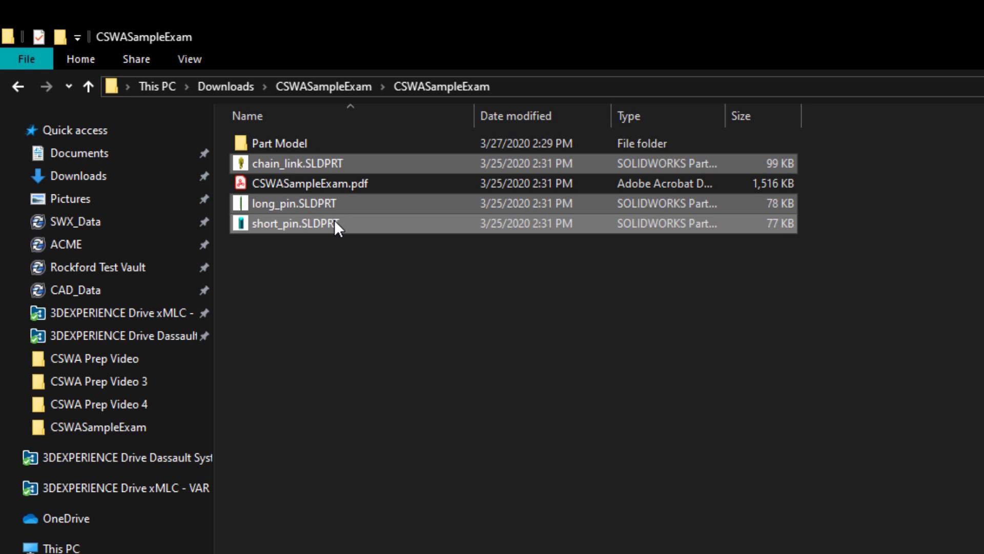
{"action": "right_click", "coordinate": [336, 226]}
Step: Open the three parts, answering No to FeatureWorks recognition for short_pin, chain_link and long_pin
{"action": "left_click", "coordinate": [362, 234]}
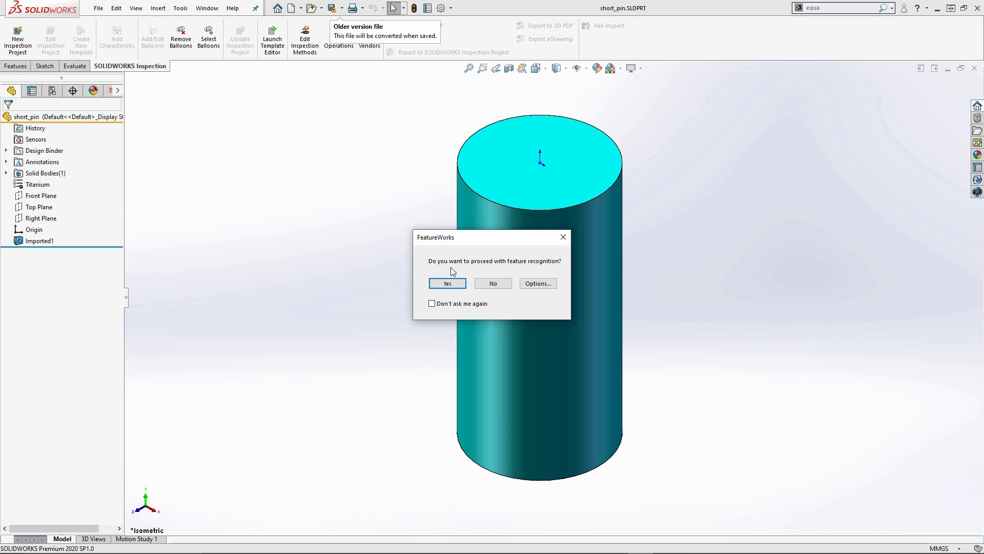
{"action": "left_click", "coordinate": [491, 283]}
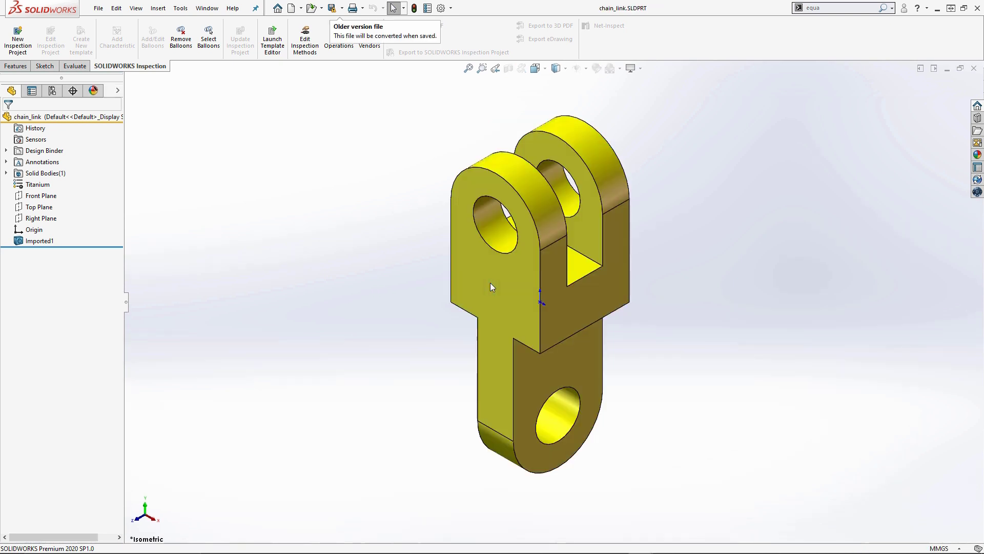
{"action": "left_click", "coordinate": [491, 284]}
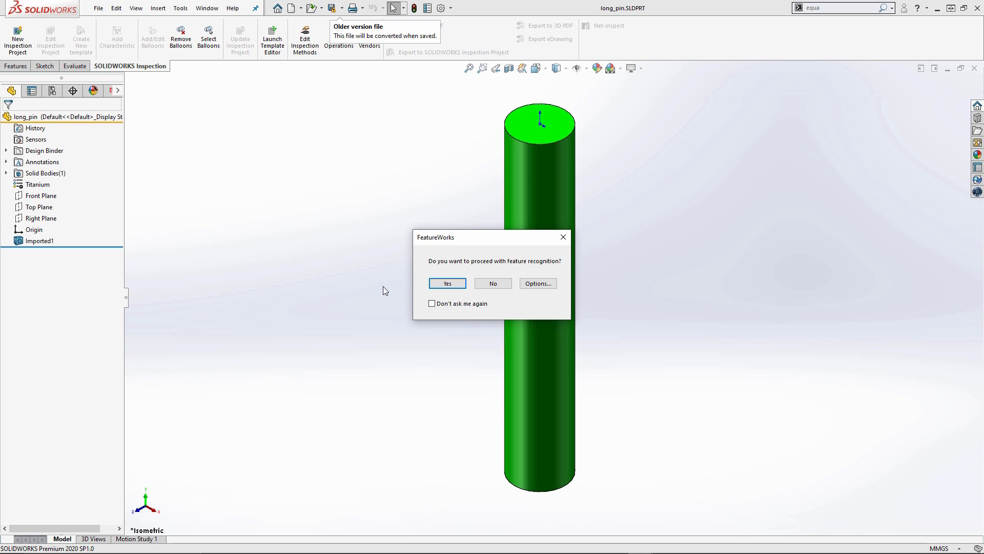
{"action": "left_click", "coordinate": [493, 283]}
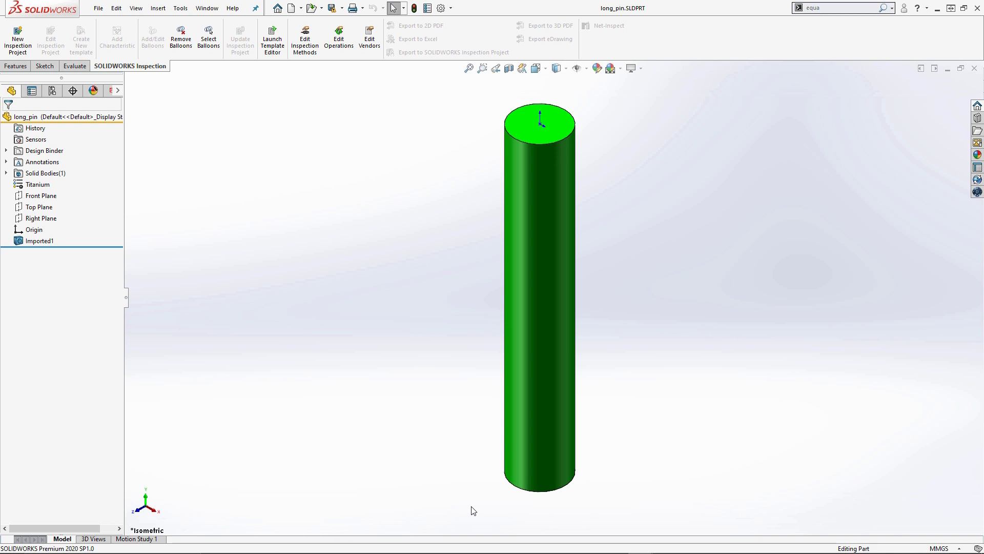
Step: Create assembly Assem4 from the long_pin part using the Assembly_MM template
{"action": "left_click", "coordinate": [301, 10]}
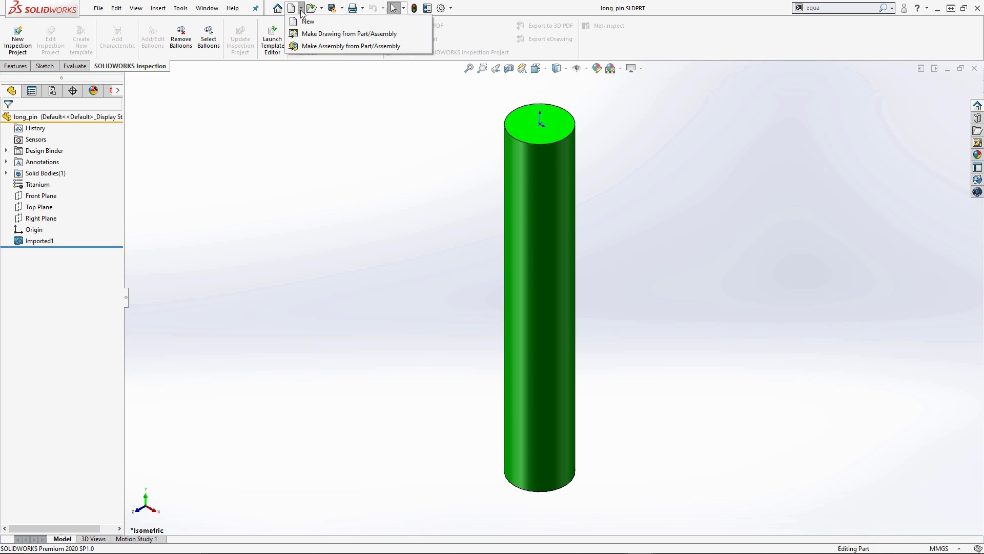
{"action": "left_click", "coordinate": [318, 48]}
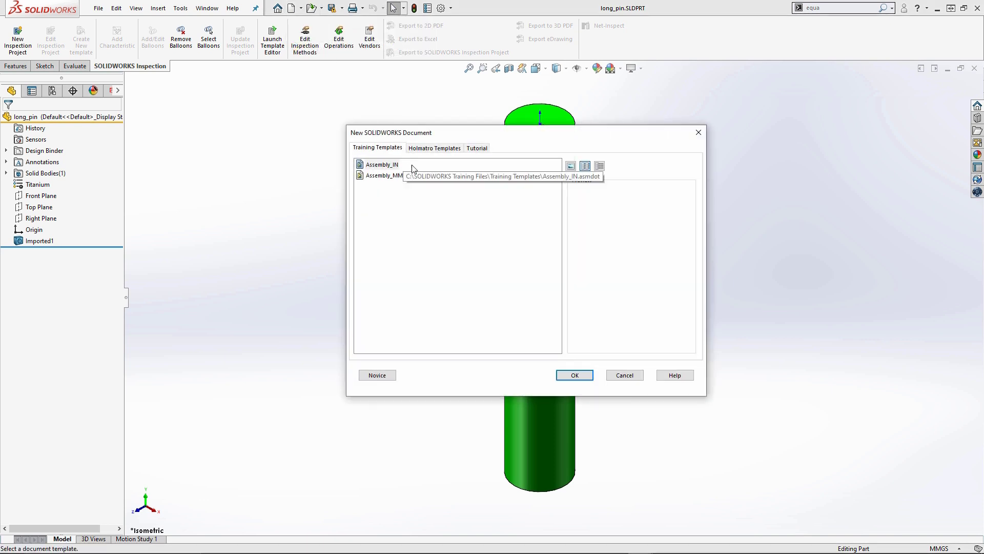
{"action": "left_click", "coordinate": [397, 176]}
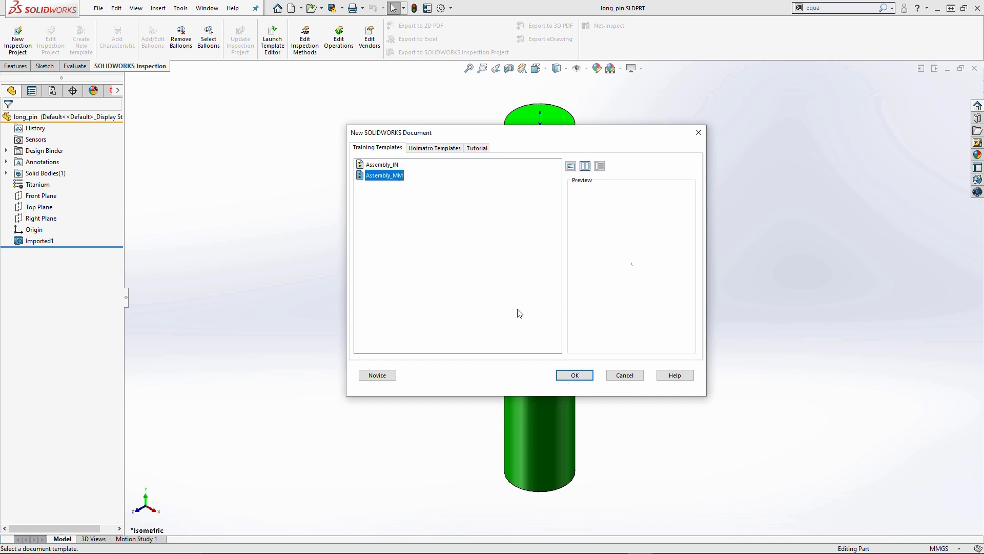
{"action": "left_click", "coordinate": [588, 378]}
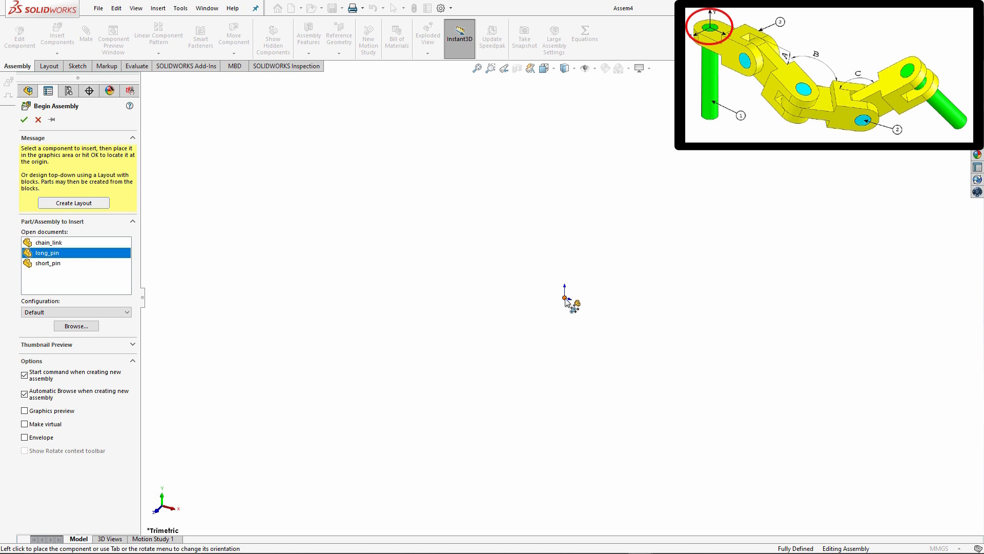
Step: Place long_pin fixed at the assembly origin and switch to isometric view
{"action": "left_click", "coordinate": [565, 298]}
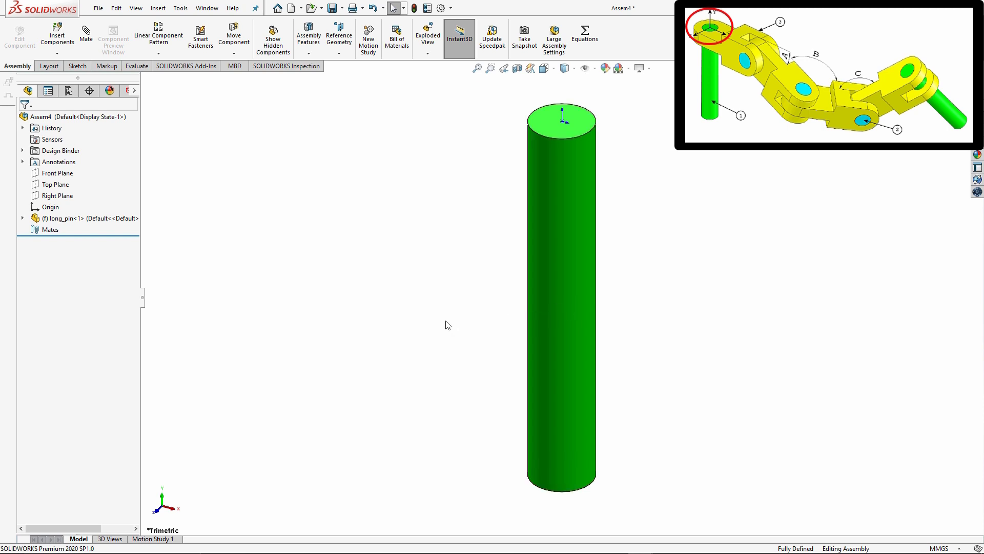
{"action": "key", "text": "ctrl+7"}
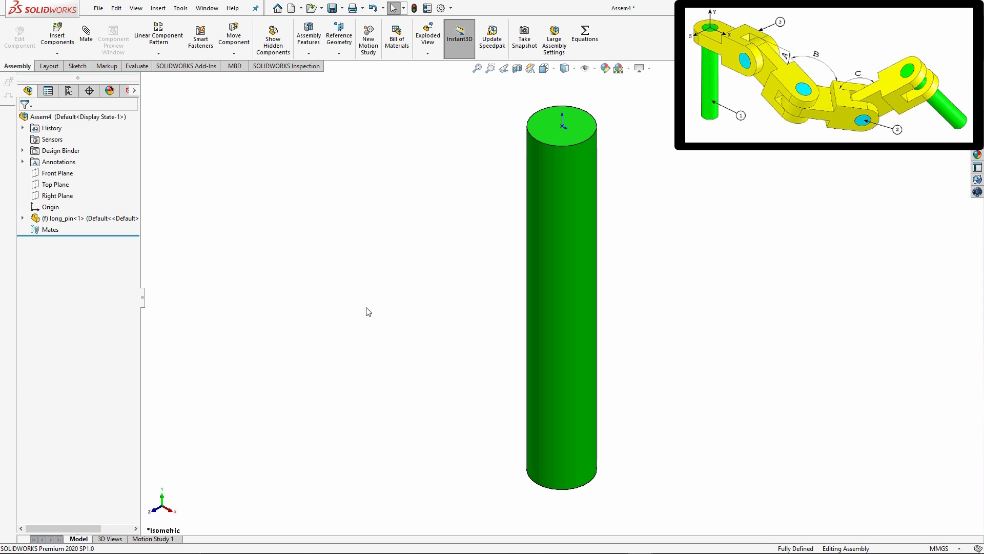
Step: Insert four chain_link copies in a row to the right of the long pin
{"action": "left_click", "coordinate": [60, 43]}
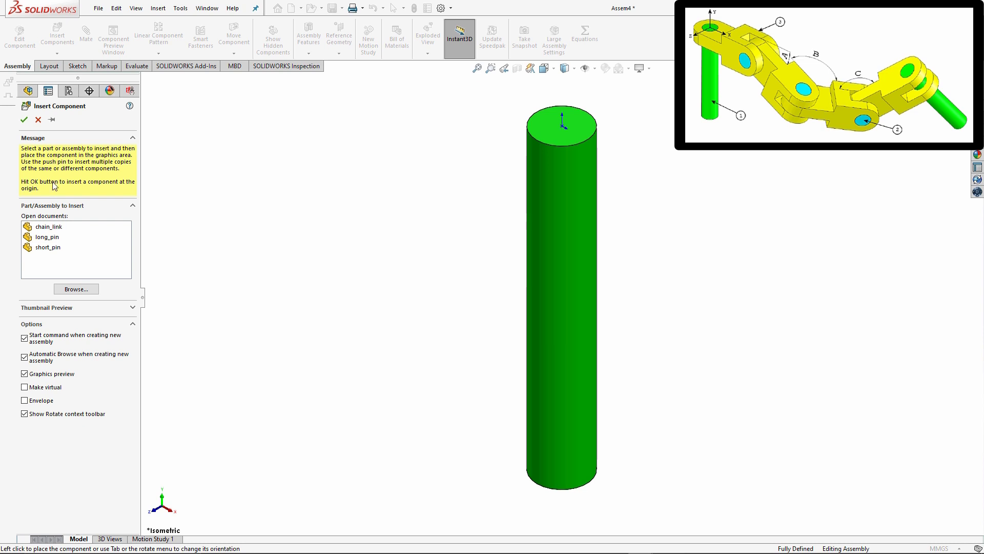
{"action": "left_click", "coordinate": [52, 120]}
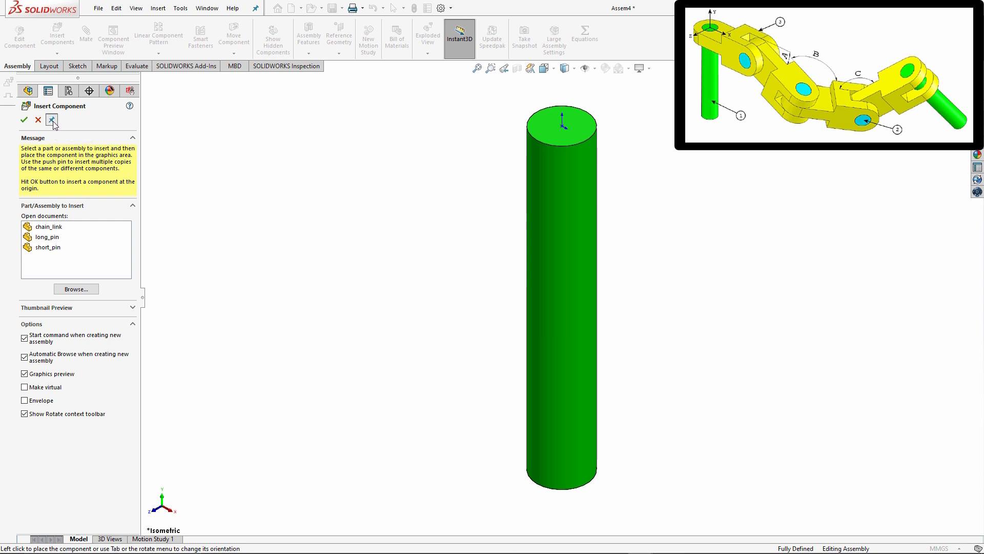
{"action": "left_click", "coordinate": [51, 229]}
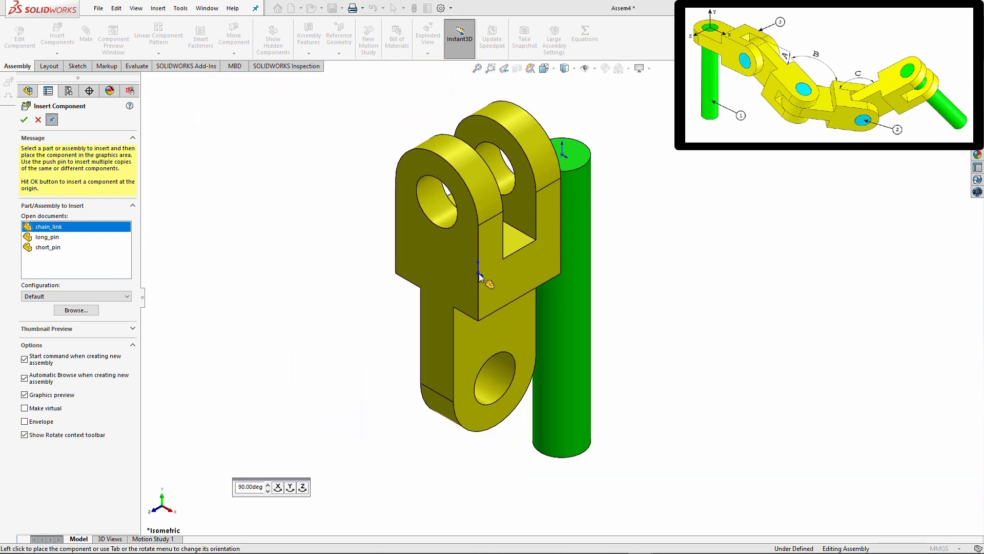
{"action": "scroll", "coordinate": [479, 273], "scroll_direction": "up", "scroll_amount": 6}
{"action": "left_click", "coordinate": [626, 259]}
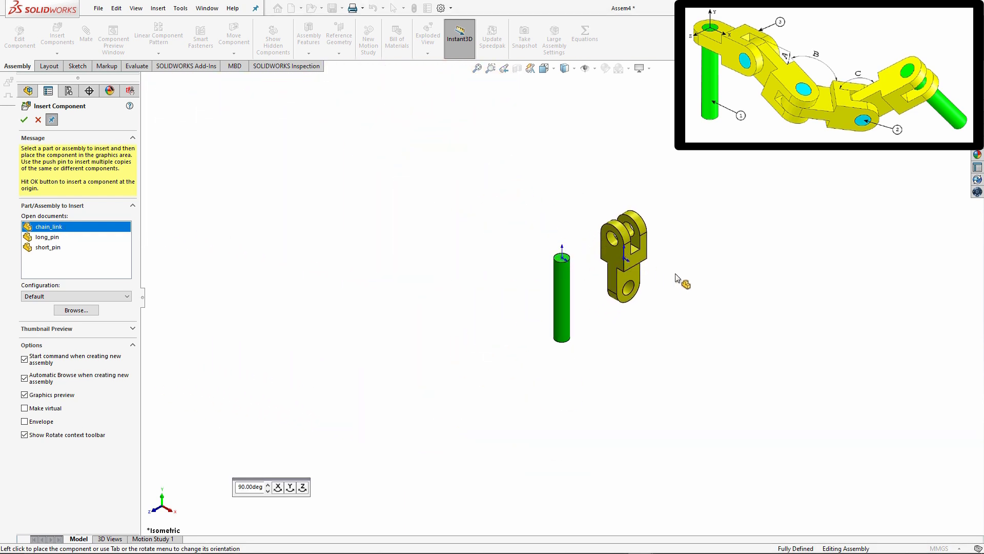
{"action": "left_click", "coordinate": [702, 292]}
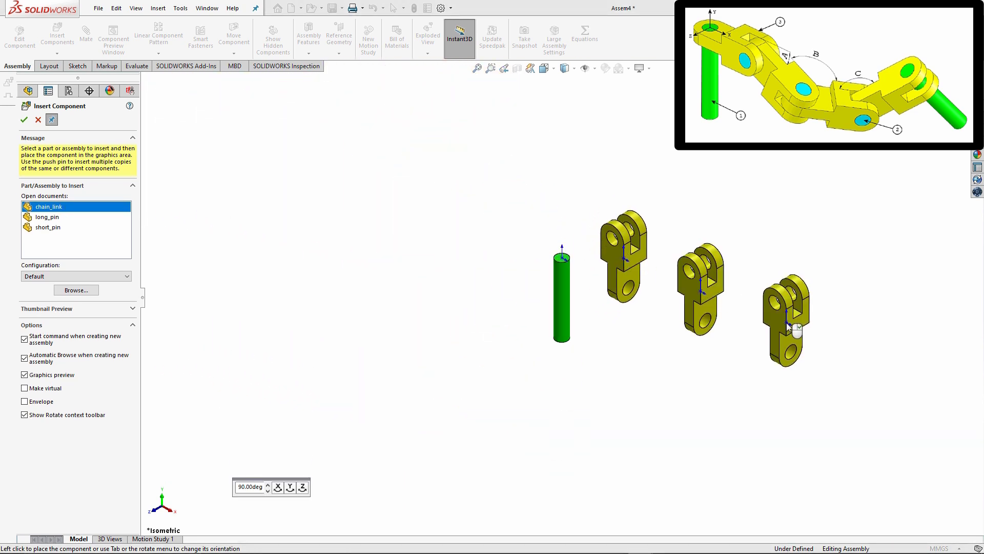
{"action": "left_click", "coordinate": [787, 322]}
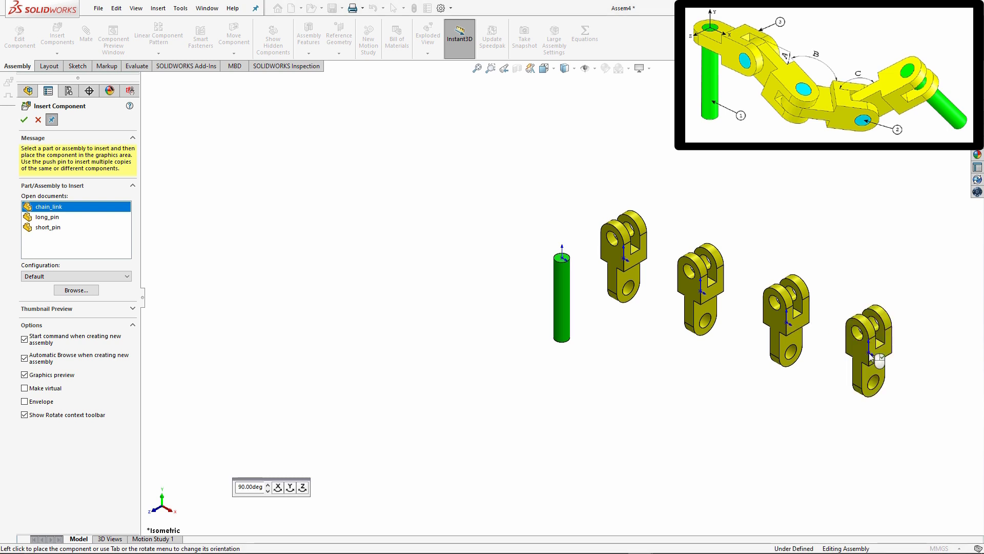
{"action": "left_click", "coordinate": [869, 353]}
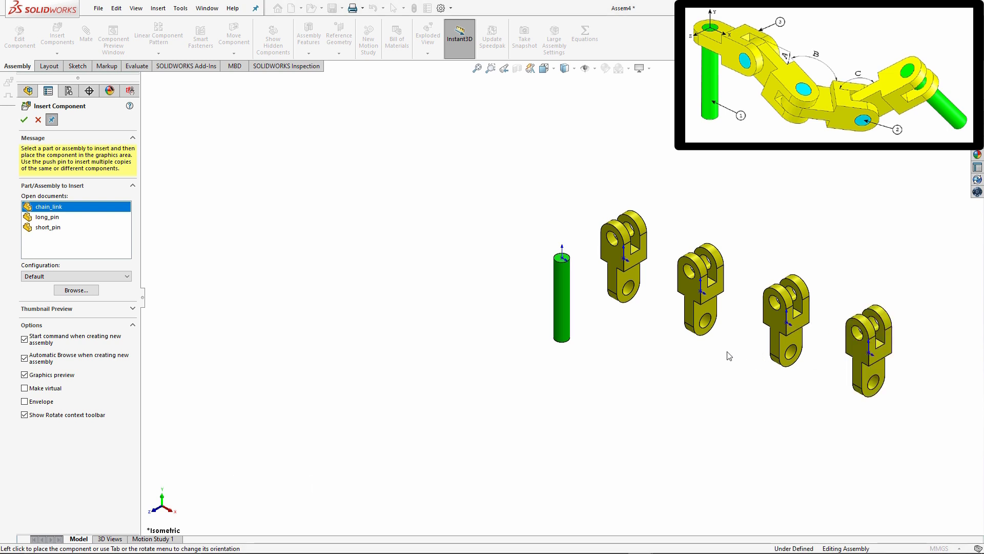
{"action": "left_click", "coordinate": [24, 121]}
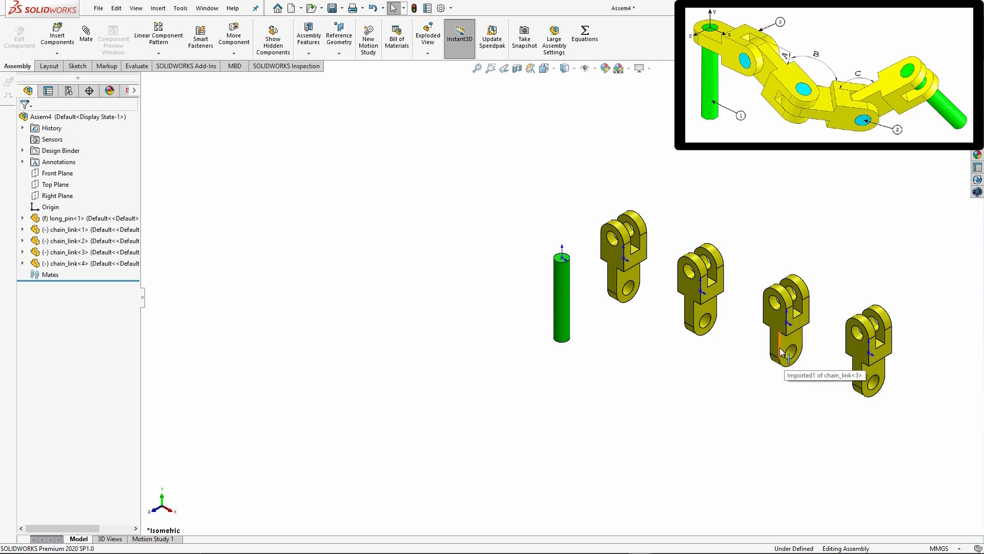
{"action": "scroll", "coordinate": [781, 354], "scroll_direction": "down", "scroll_amount": 3}
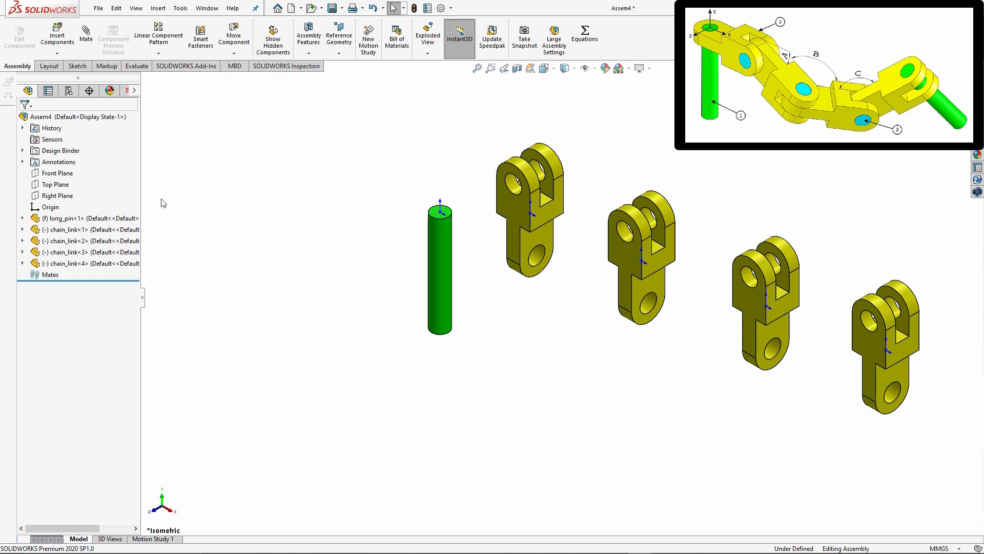
Step: Mate the first chain link's lower hole concentric to the long pin's cylindrical face
{"action": "left_click", "coordinate": [88, 41]}
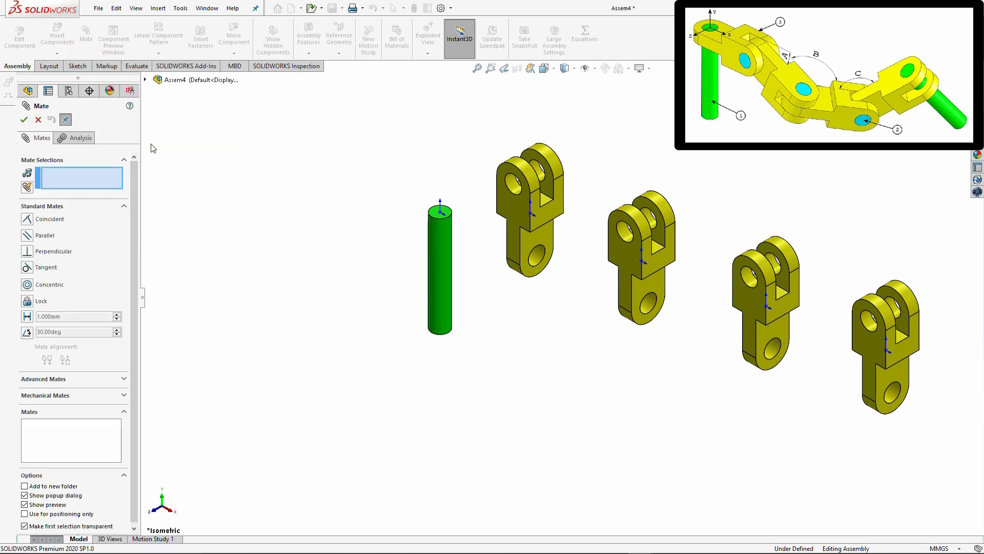
{"action": "left_click_drag", "start_coordinate": [140, 135], "coordinate": [148, 133]}
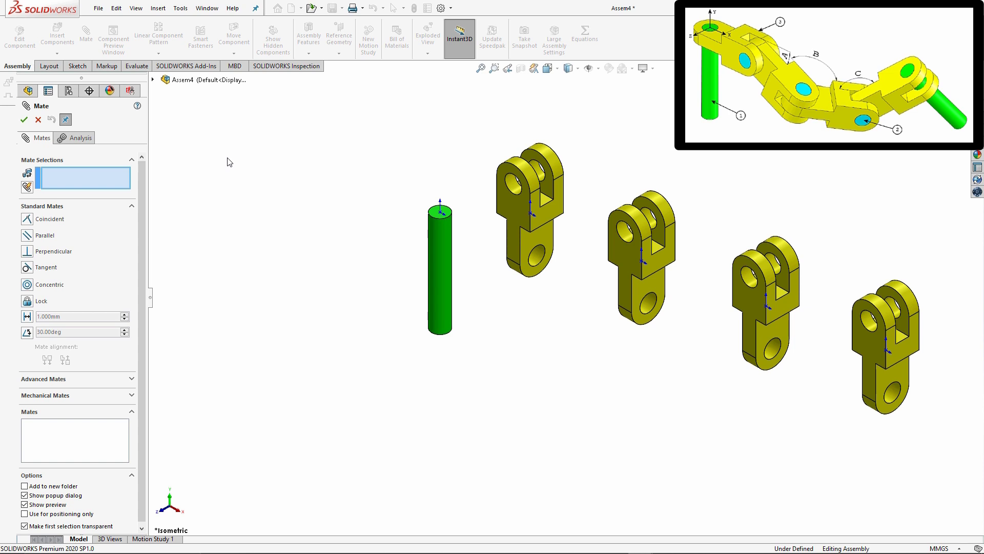
{"action": "left_click", "coordinate": [539, 257]}
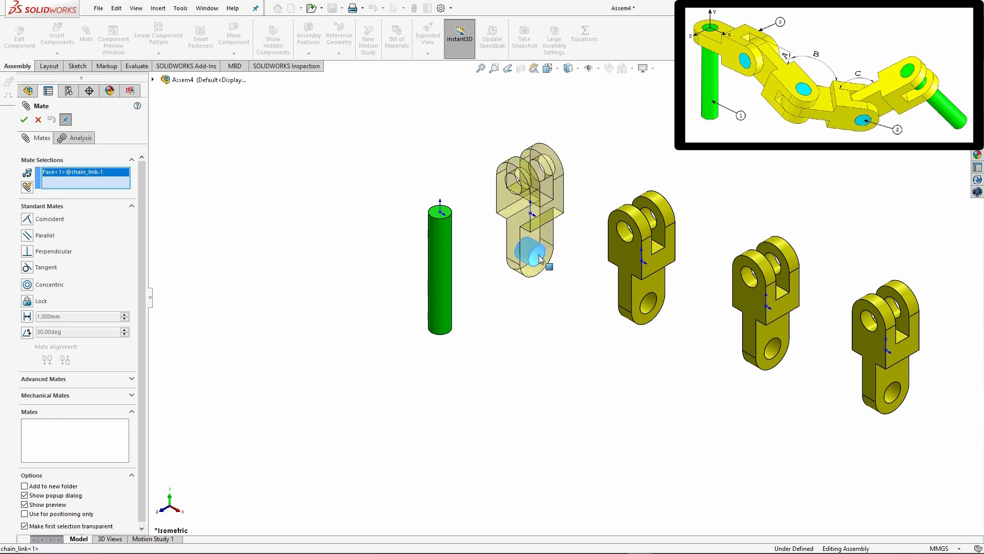
{"action": "left_click", "coordinate": [441, 229]}
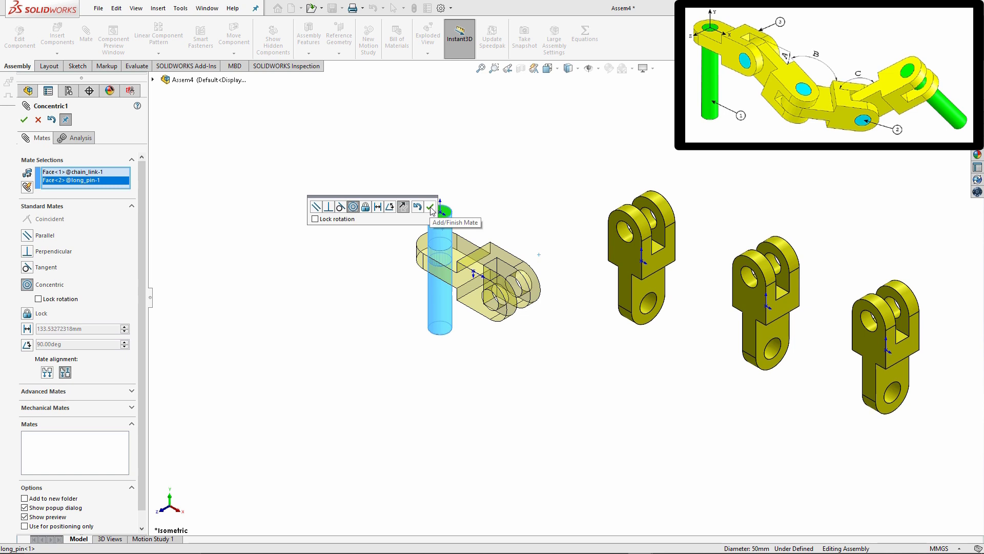
{"action": "left_click", "coordinate": [430, 207]}
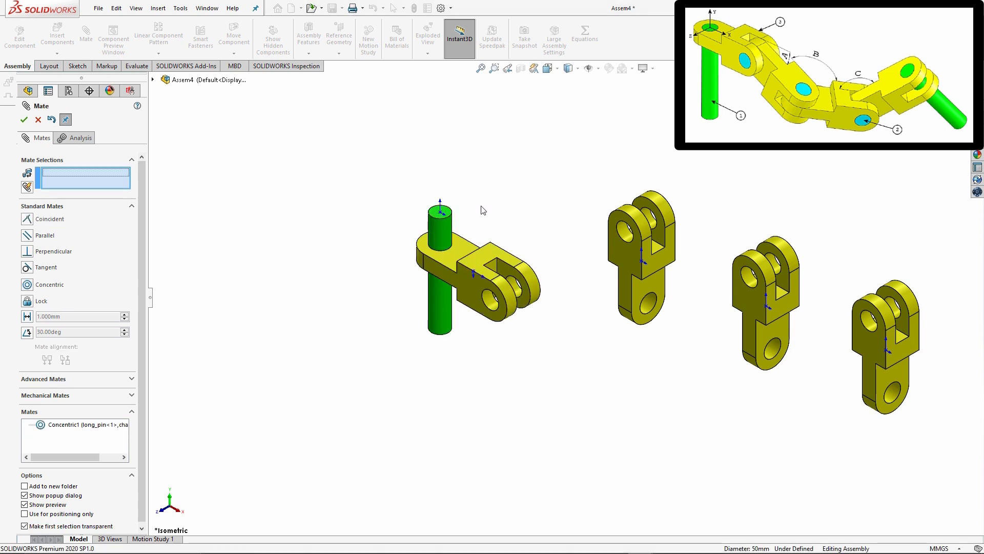
Step: Make the link's top face coincident with the pin's top face, then swing the link around the pin
{"action": "left_click", "coordinate": [463, 248]}
{"action": "left_click", "coordinate": [448, 211]}
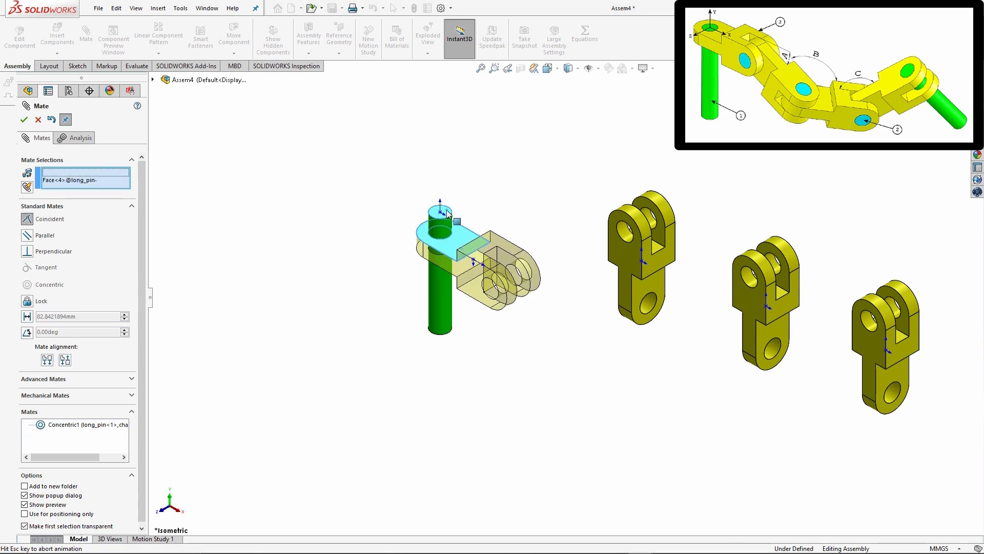
{"action": "left_click", "coordinate": [434, 188]}
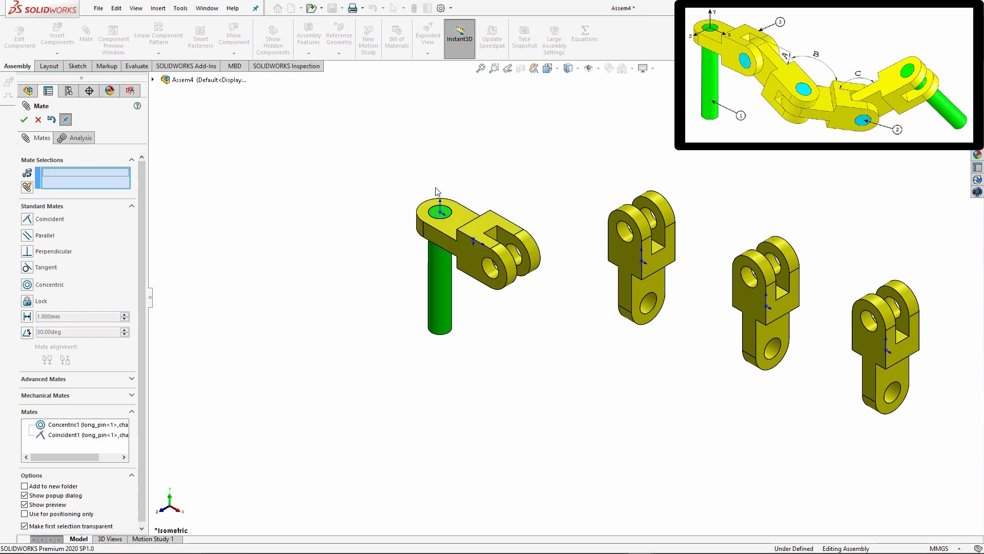
{"action": "left_click", "coordinate": [153, 81]}
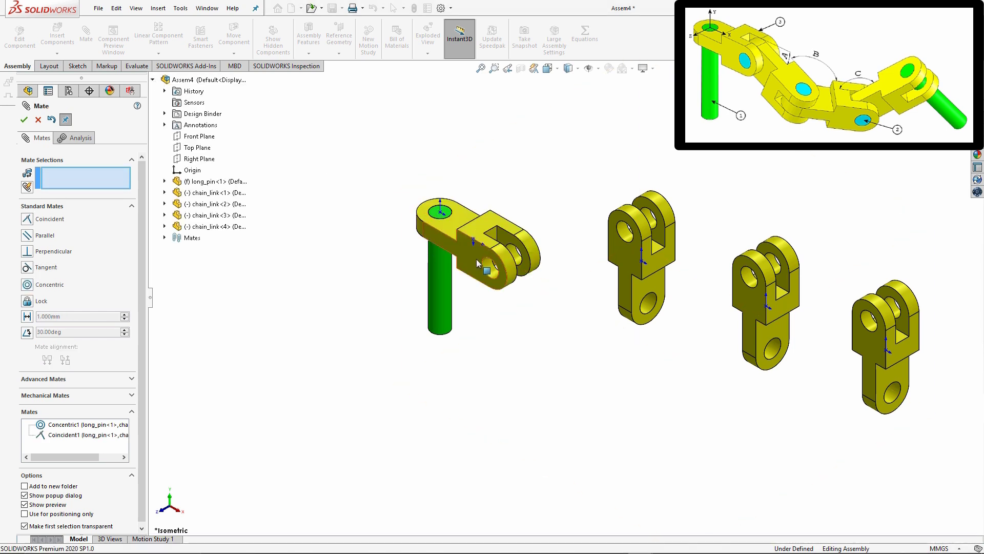
{"action": "mouse_move", "coordinate": [476, 259]}
{"action": "left_mouse_down"}
{"action": "mouse_move", "coordinate": [517, 221]}
{"action": "mouse_move", "coordinate": [451, 200]}
{"action": "mouse_move", "coordinate": [509, 192]}
{"action": "mouse_move", "coordinate": [389, 241]}
{"action": "mouse_move", "coordinate": [495, 256]}
{"action": "mouse_move", "coordinate": [493, 233]}
{"action": "mouse_move", "coordinate": [466, 256]}
{"action": "left_mouse_up"}
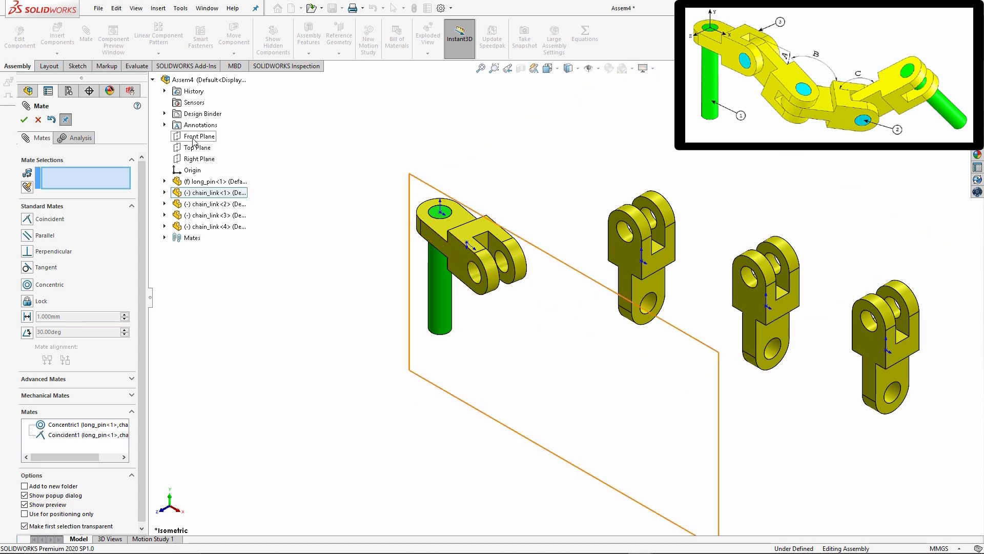
Step: Add a Parallel mate between a face of chain_link<1> and the Front Plane
{"action": "left_click", "coordinate": [193, 139]}
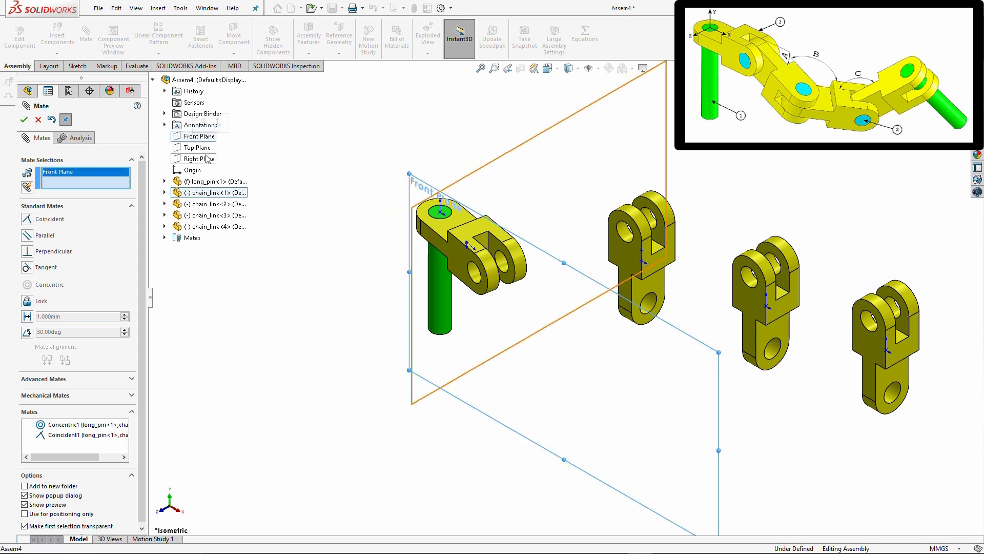
{"action": "left_click", "coordinate": [503, 252]}
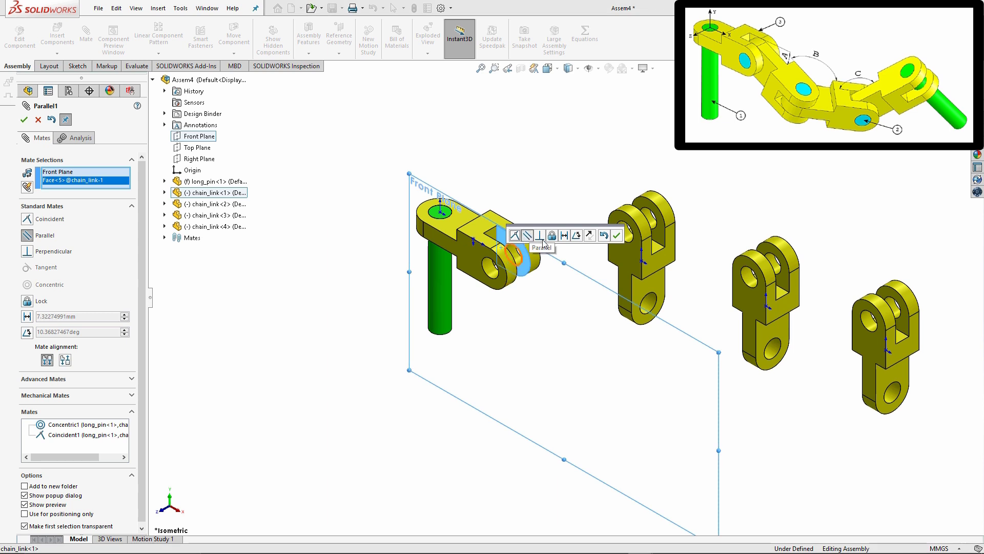
{"action": "left_click", "coordinate": [617, 235]}
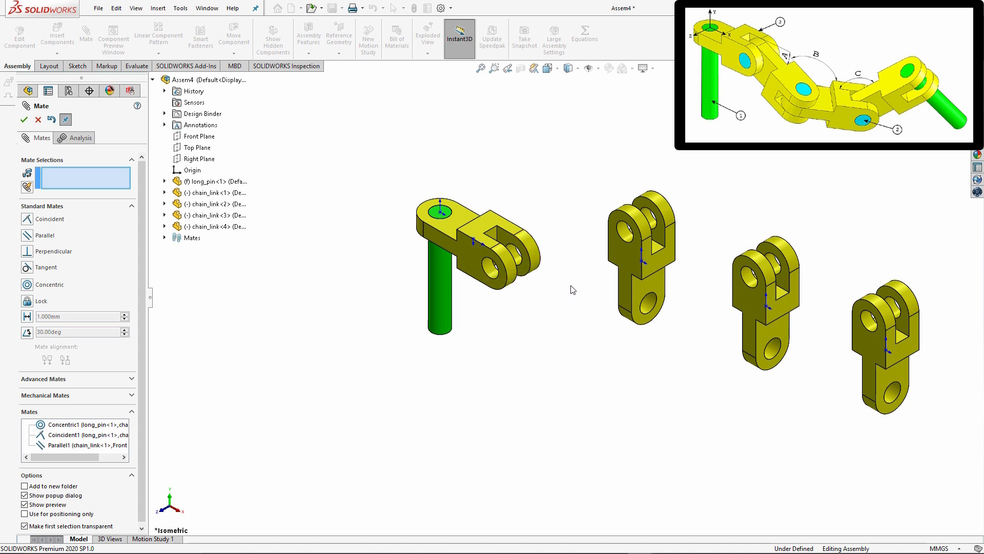
Step: Mate the second link's lower hole concentric to the matching hole on the first link
{"action": "left_click", "coordinate": [650, 306]}
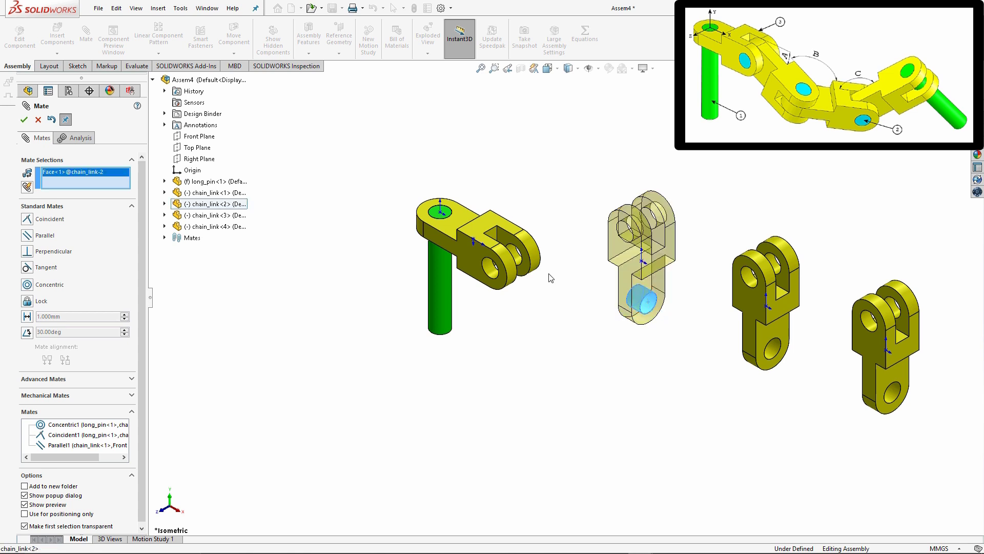
{"action": "left_click", "coordinate": [517, 257]}
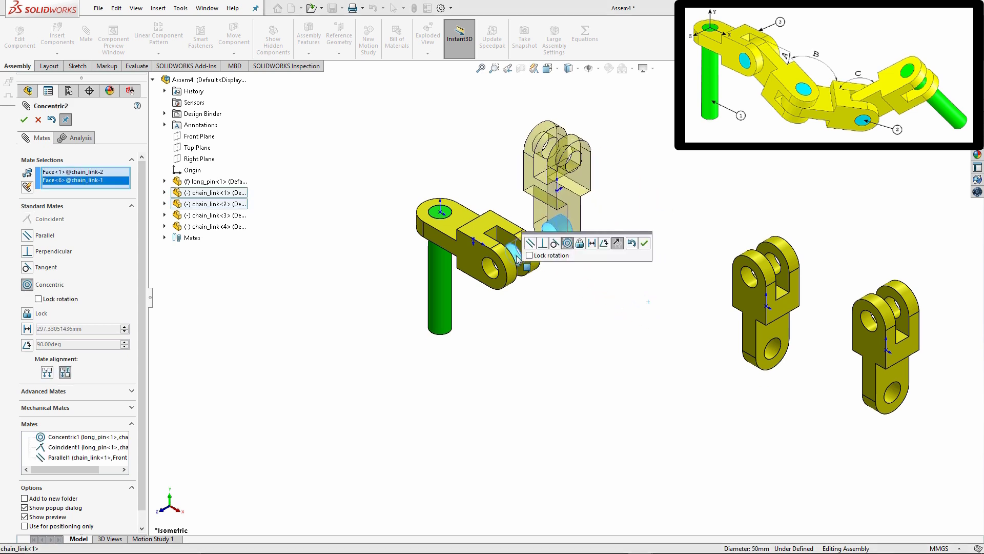
{"action": "left_click", "coordinate": [644, 243]}
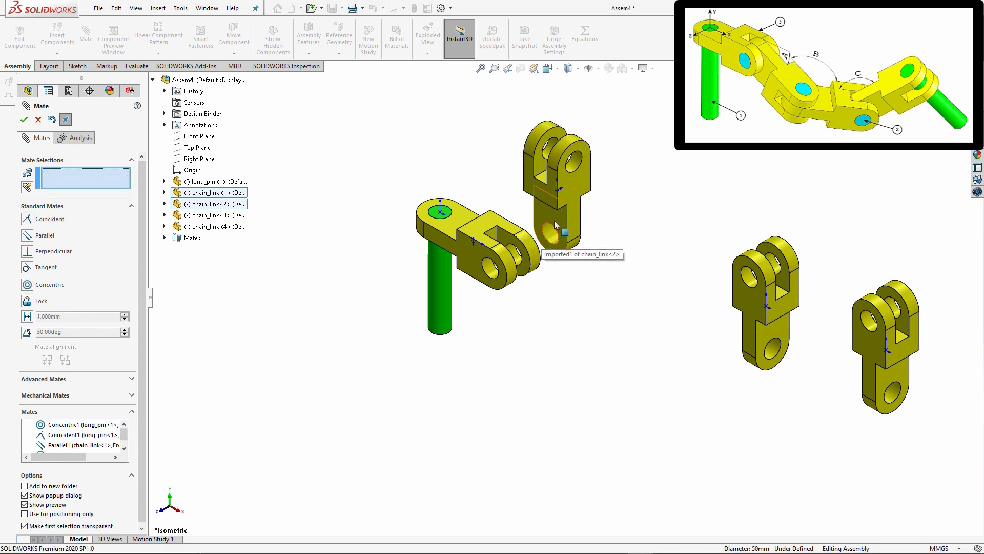
{"action": "scroll", "coordinate": [527, 246], "scroll_direction": "down", "scroll_amount": 3}
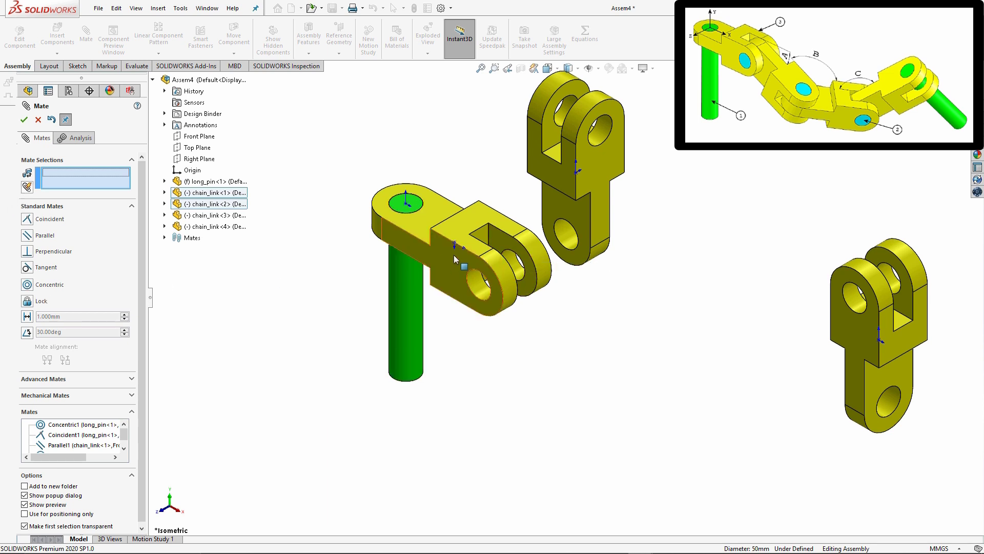
Step: Seat the second link's lower face coincident with the first link's hidden inner face, then swing it down-right
{"action": "left_click", "coordinate": [582, 219]}
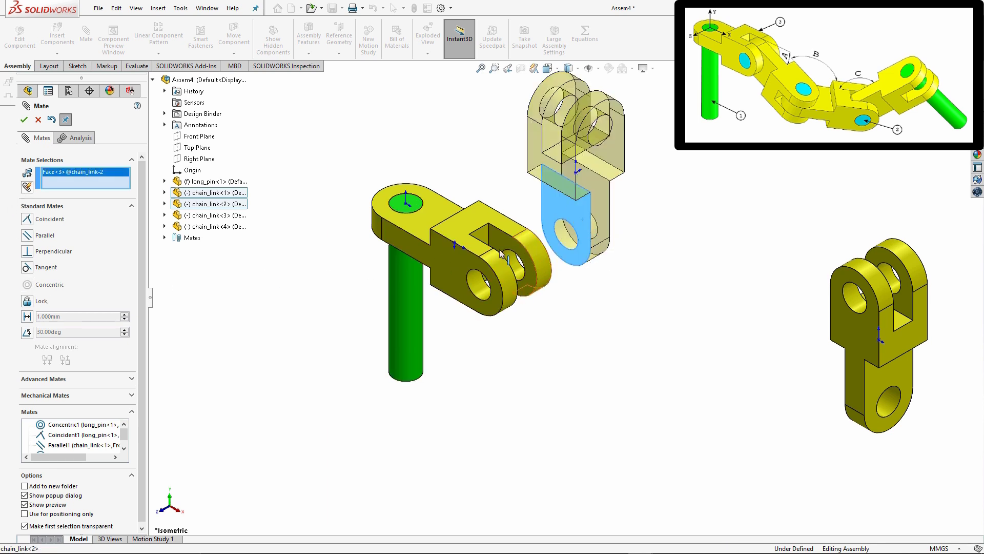
{"action": "right_click", "coordinate": [480, 250]}
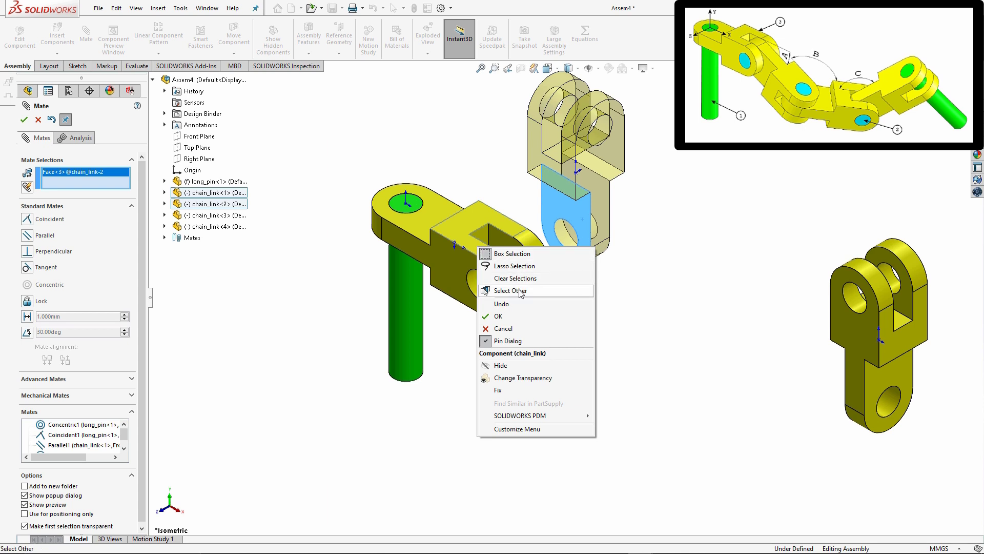
{"action": "left_click", "coordinate": [513, 291]}
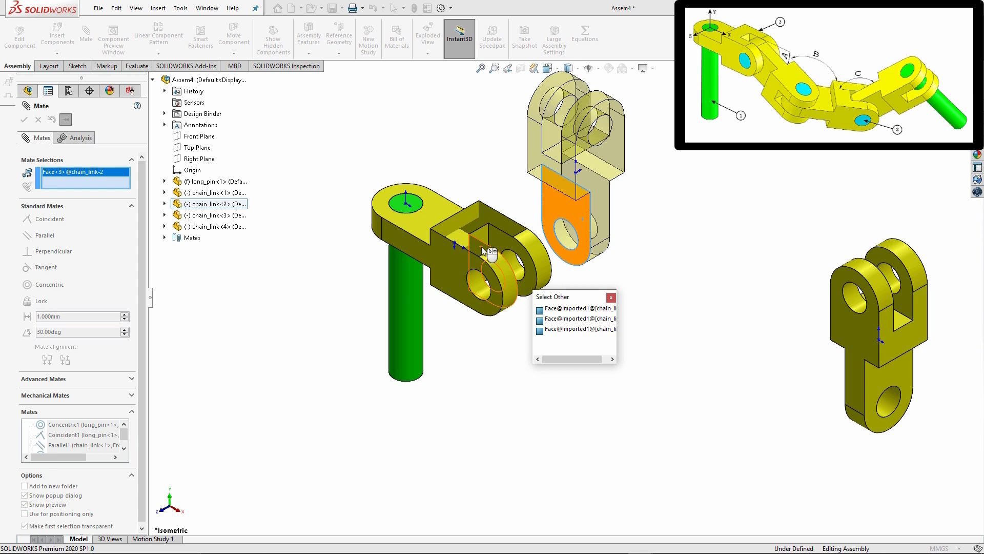
{"action": "left_click", "coordinate": [482, 247]}
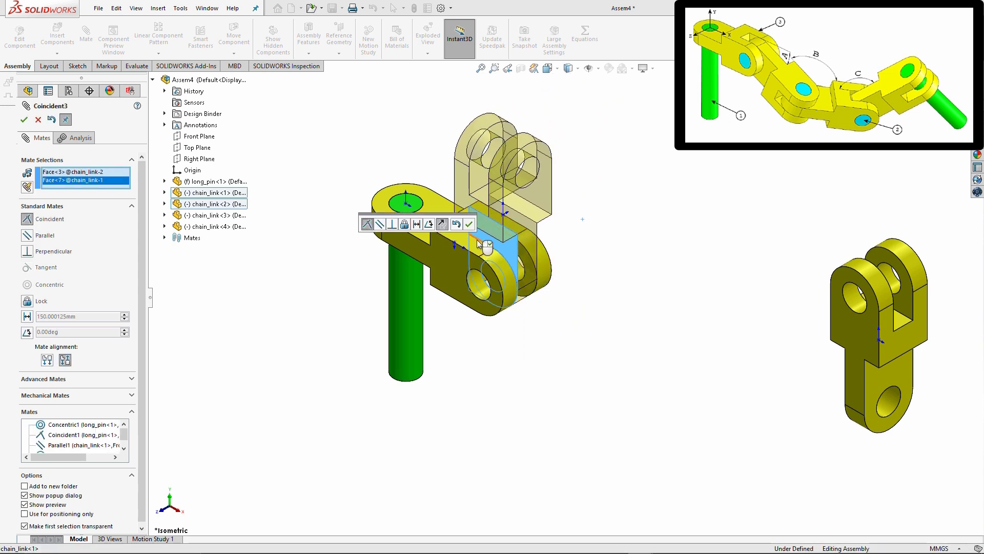
{"action": "left_click", "coordinate": [469, 224]}
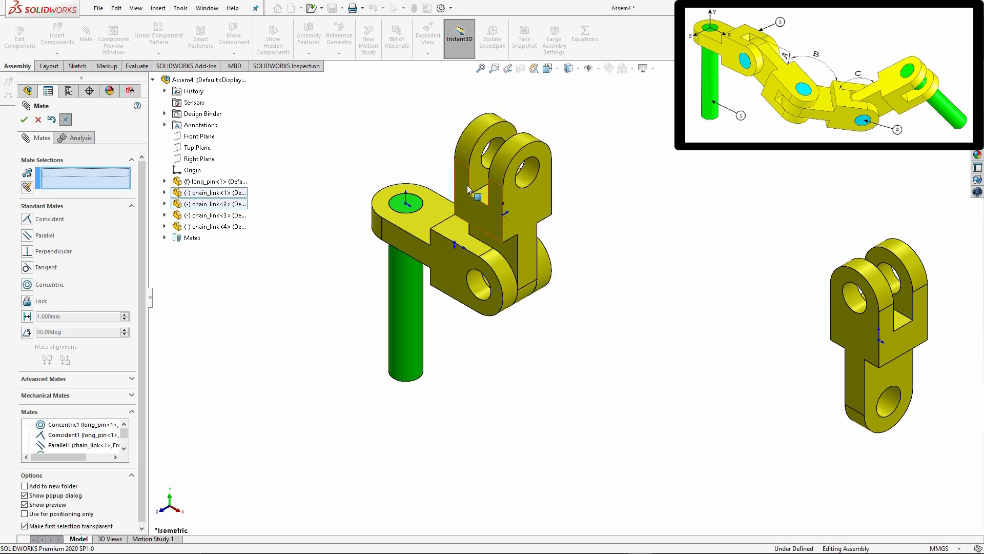
{"action": "left_click_drag", "start_coordinate": [468, 189], "coordinate": [558, 313]}
Step: Add a 25 degree Angle mate between the top faces of chain_link<1> and chain_link<2>
{"action": "left_click", "coordinate": [470, 218]}
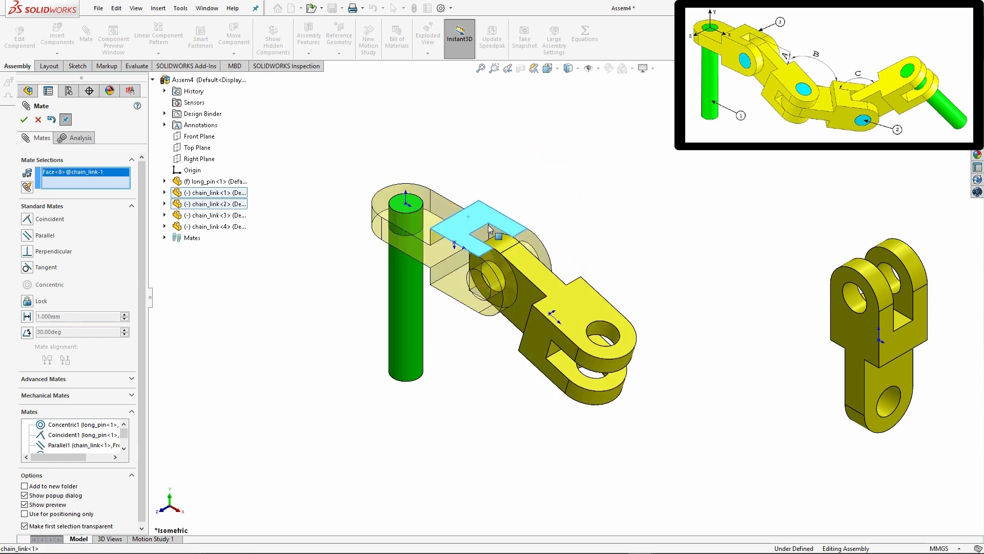
{"action": "left_click", "coordinate": [558, 292]}
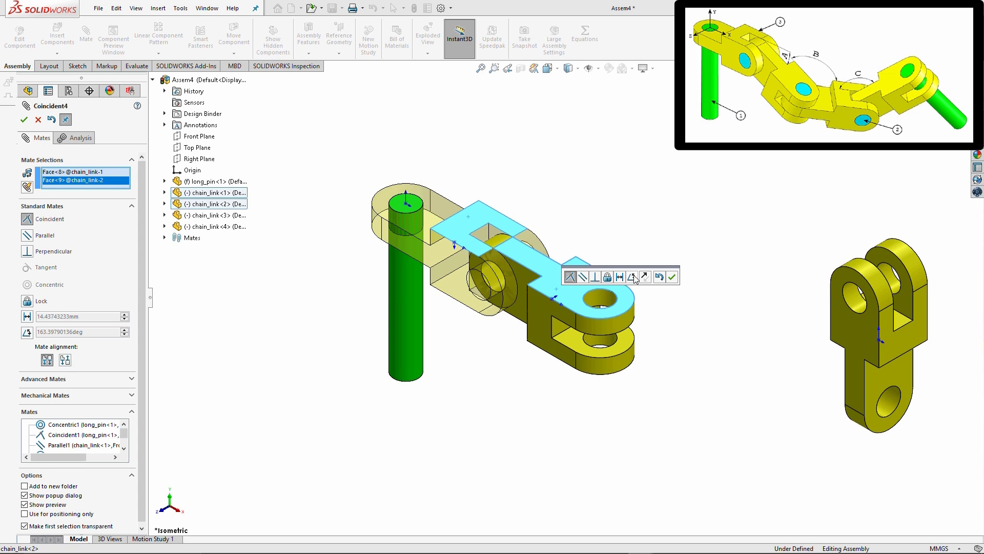
{"action": "left_click", "coordinate": [633, 277]}
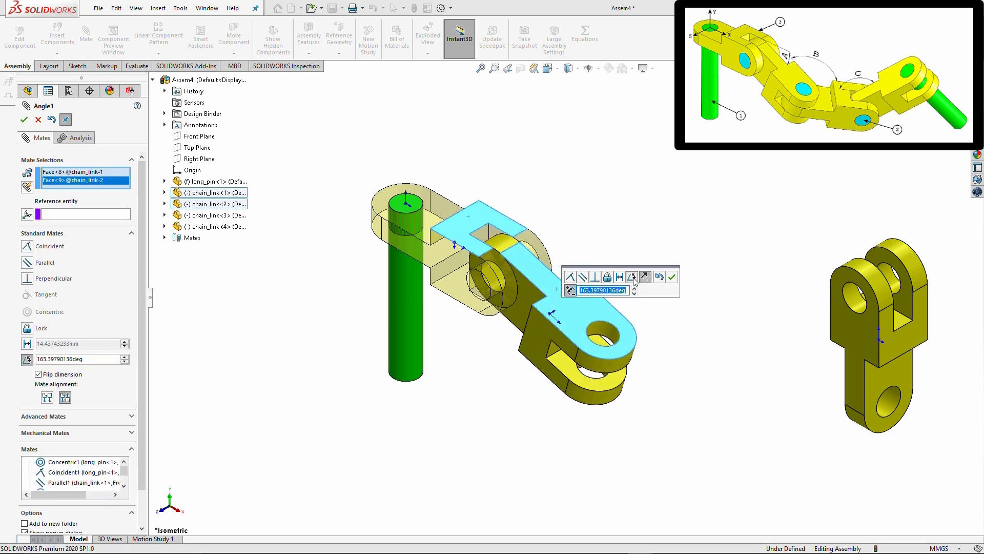
{"action": "type", "text": "25"}
{"action": "key", "text": "Return"}
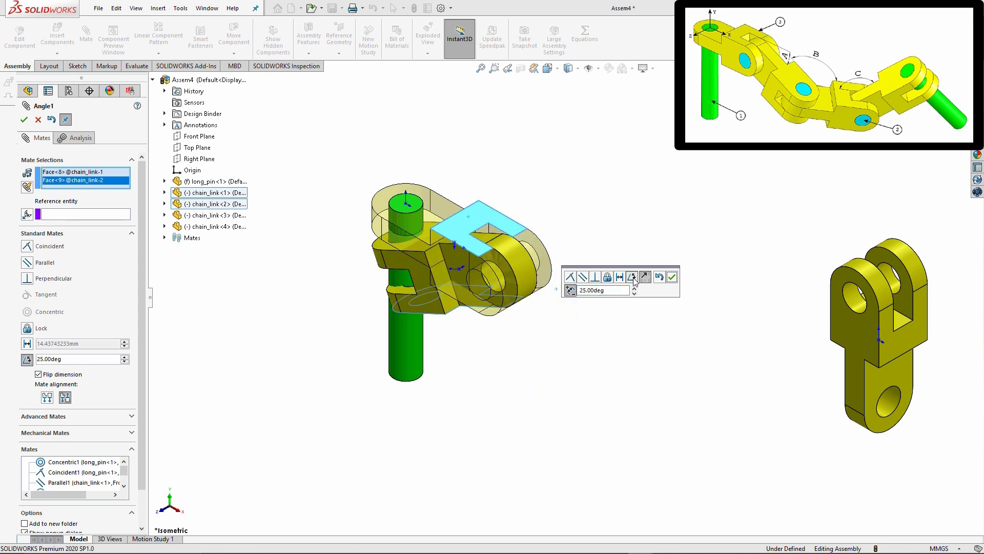
{"action": "left_click", "coordinate": [38, 375]}
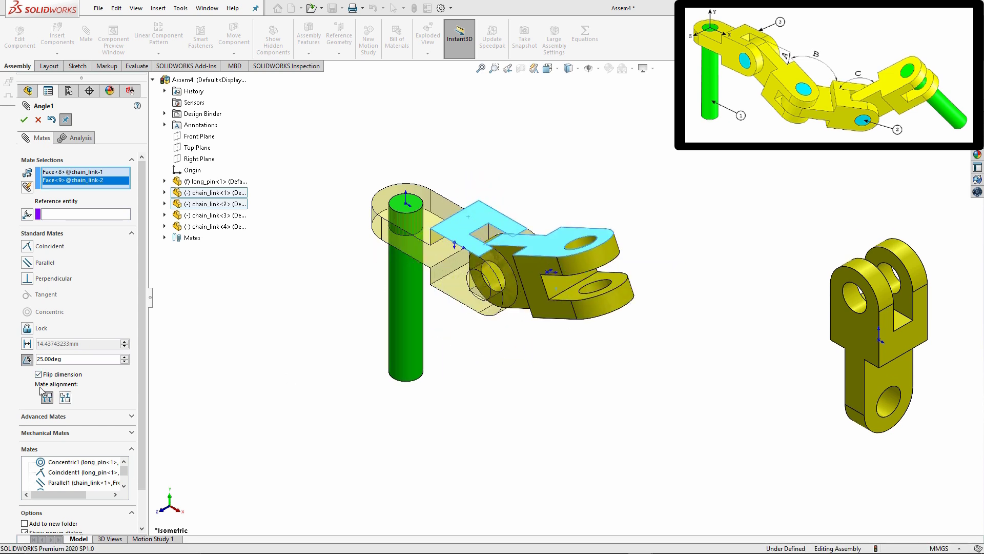
{"action": "left_click", "coordinate": [38, 374]}
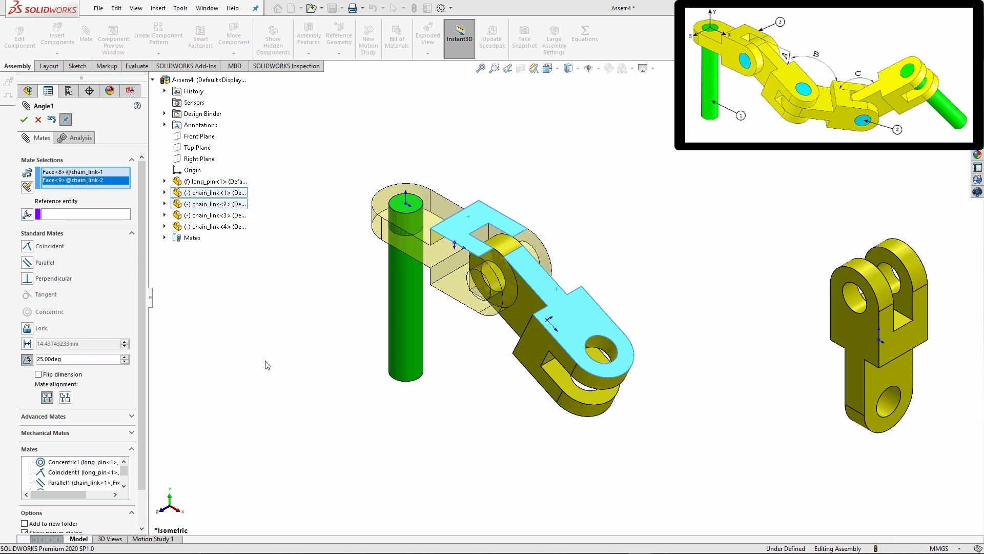
{"action": "left_click", "coordinate": [24, 120]}
Step: Mate the third link's hole concentric to the second link's end hole
{"action": "scroll", "coordinate": [562, 319], "scroll_direction": "up", "scroll_amount": 2}
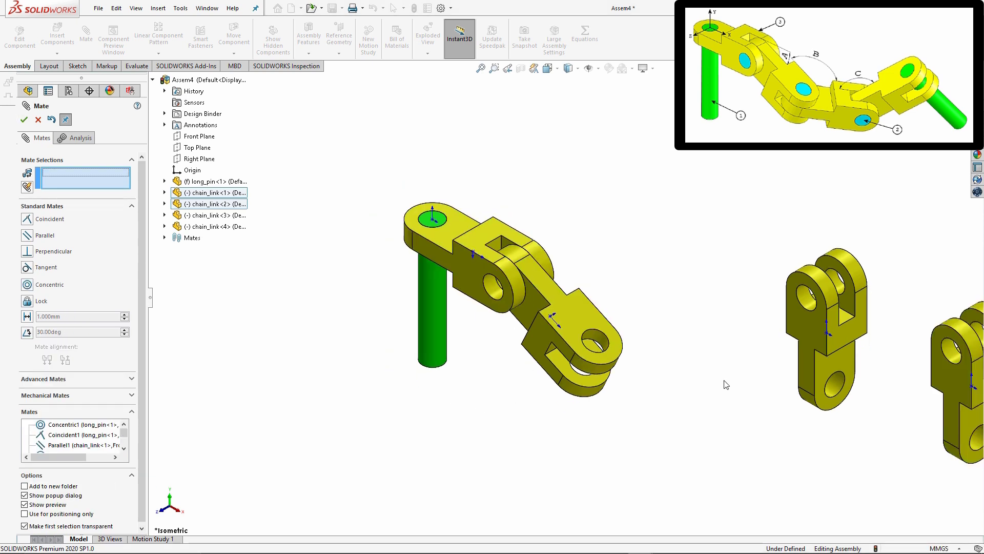
{"action": "left_click", "coordinate": [833, 380]}
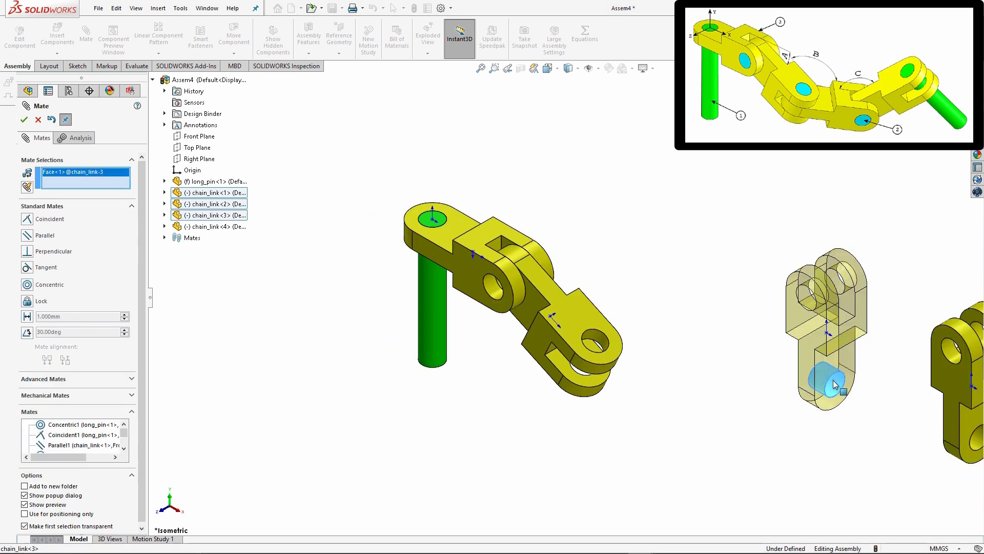
{"action": "left_click", "coordinate": [590, 336]}
{"action": "key", "text": "Return"}
{"action": "left_click_drag", "start_coordinate": [564, 264], "coordinate": [646, 291]}
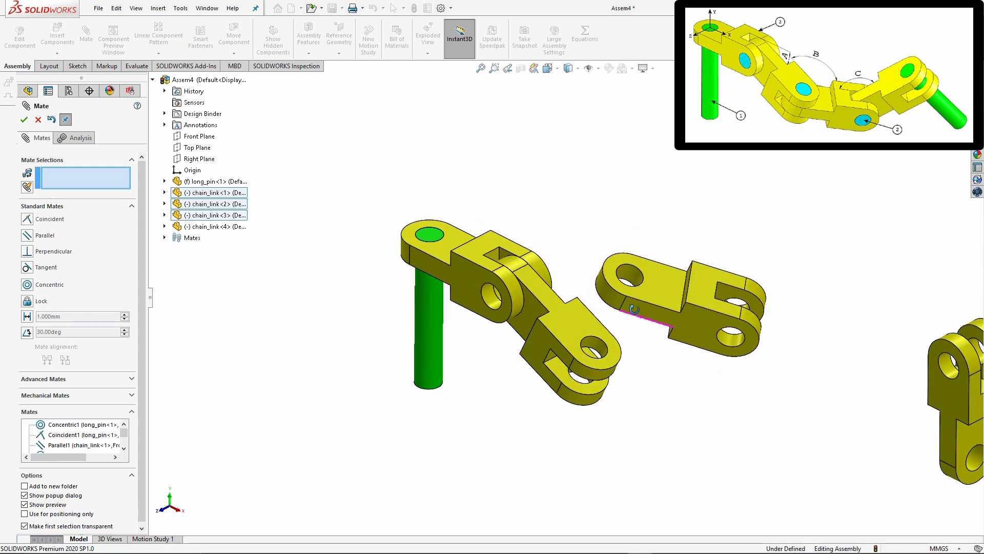
Step: Make the third link's top face coincident with a hidden face on the second link
{"action": "left_click", "coordinate": [641, 291]}
{"action": "scroll", "coordinate": [573, 359], "scroll_direction": "down", "scroll_amount": 3}
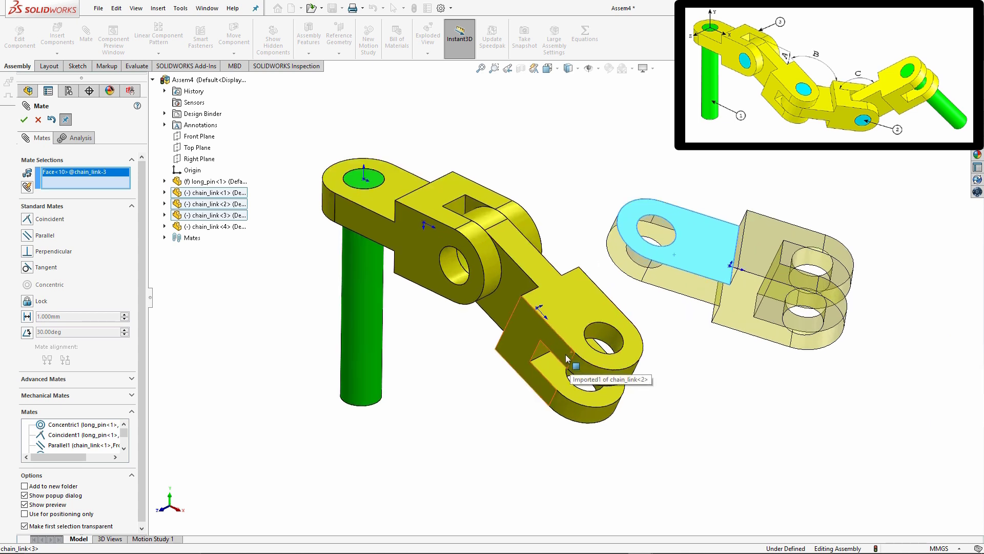
{"action": "right_click", "coordinate": [563, 354]}
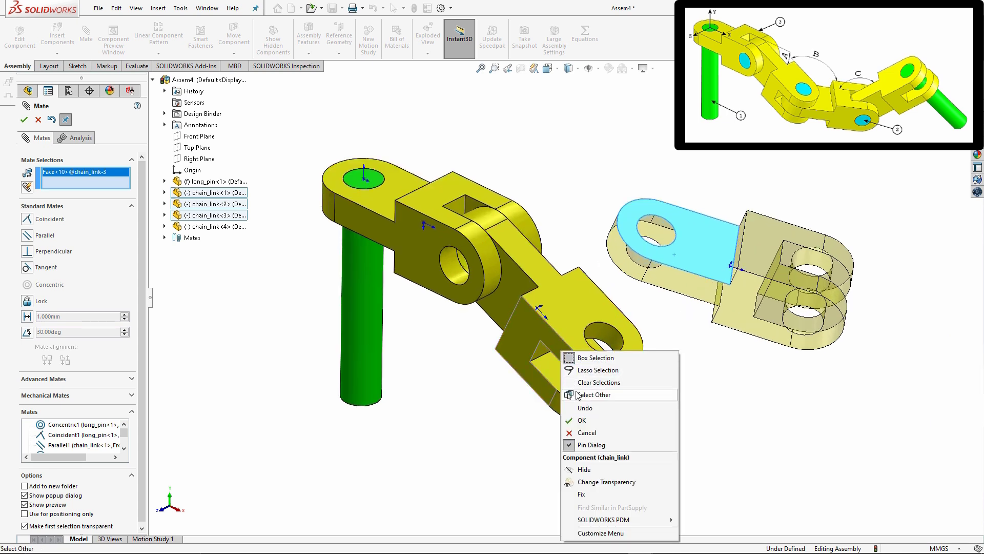
{"action": "left_click", "coordinate": [574, 395]}
{"action": "left_click", "coordinate": [560, 349]}
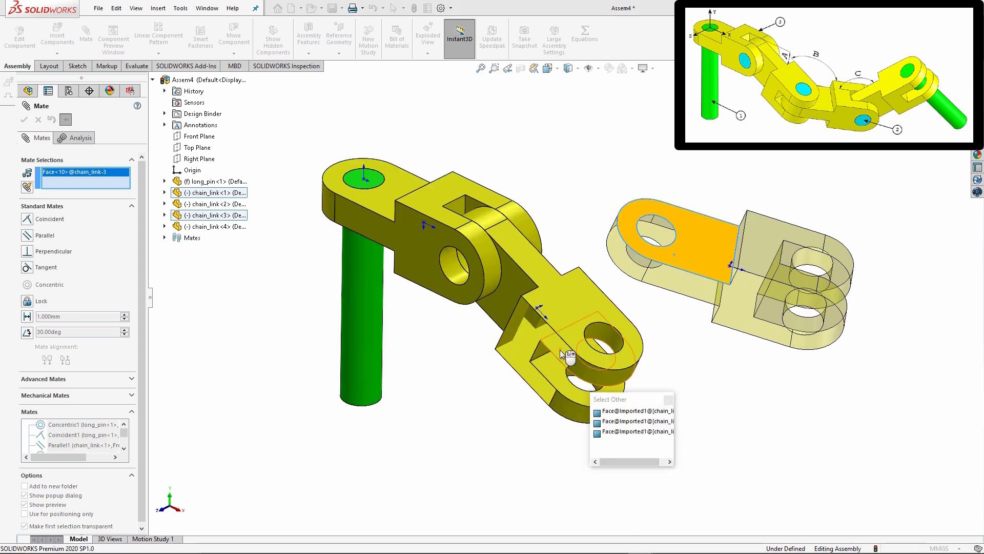
{"action": "left_click", "coordinate": [675, 366]}
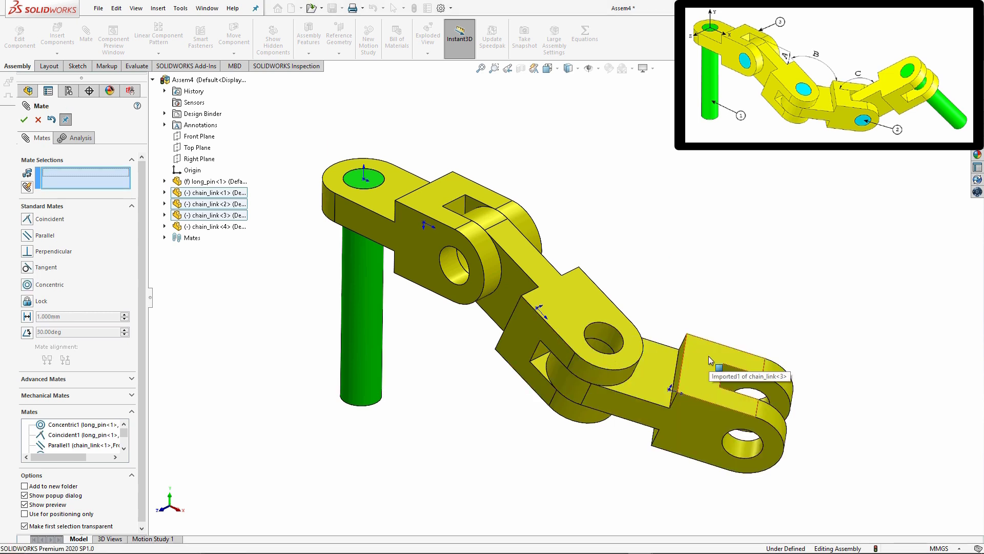
Step: Add a 125 degree Angle mate between faces of the second and third links, back in isometric view
{"action": "middle_click_drag", "start_coordinate": [709, 355], "coordinate": [599, 321]}
{"action": "left_click", "coordinate": [647, 283]}
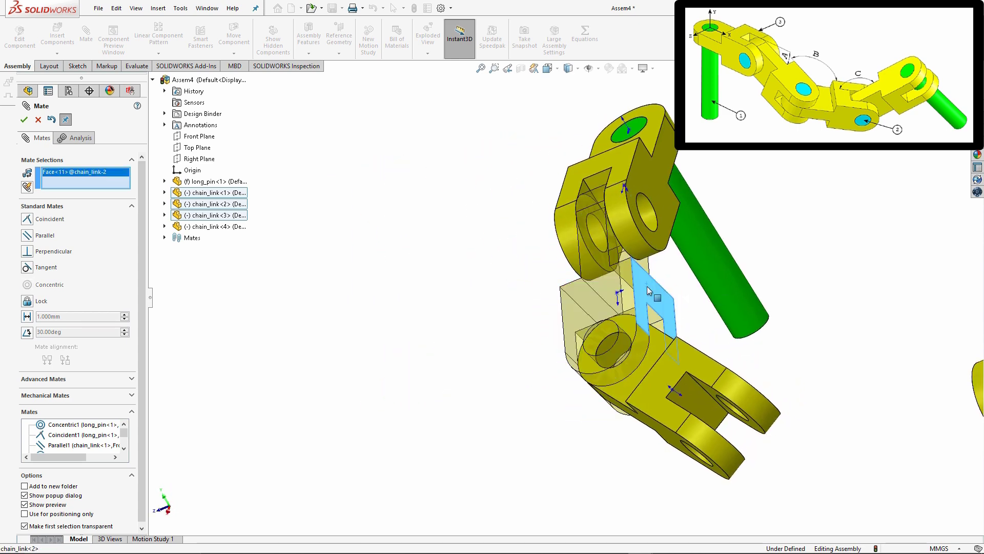
{"action": "scroll", "coordinate": [640, 327], "scroll_direction": "down", "scroll_amount": 2}
{"action": "scroll", "coordinate": [640, 327], "scroll_direction": "down", "scroll_amount": 2}
{"action": "left_click", "coordinate": [672, 377]}
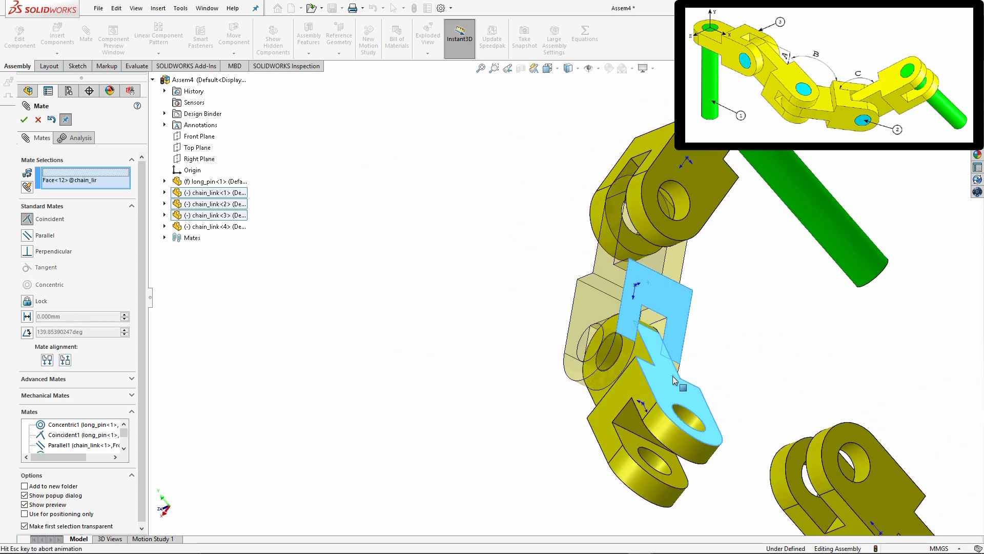
{"action": "left_click", "coordinate": [749, 393]}
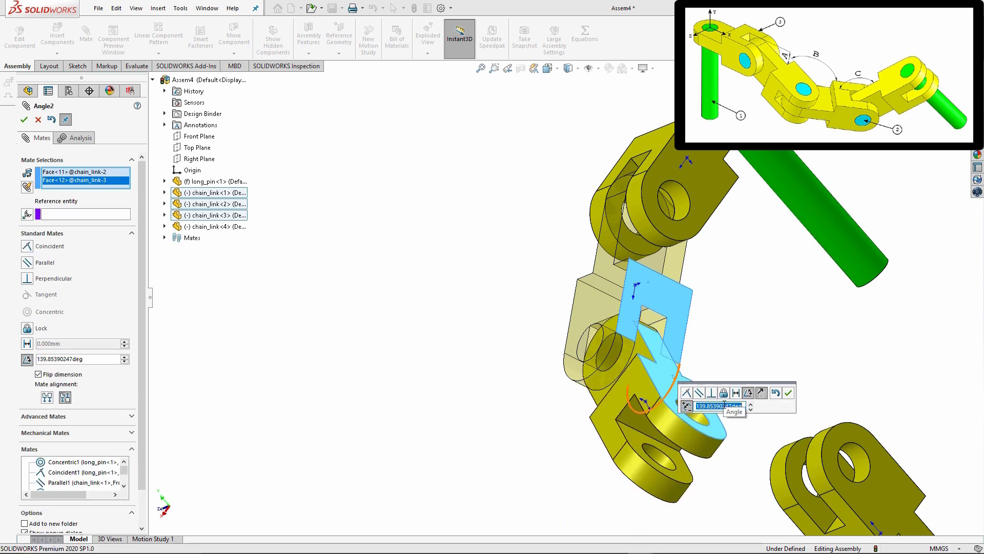
{"action": "type", "text": "125"}
{"action": "left_click", "coordinate": [789, 393]}
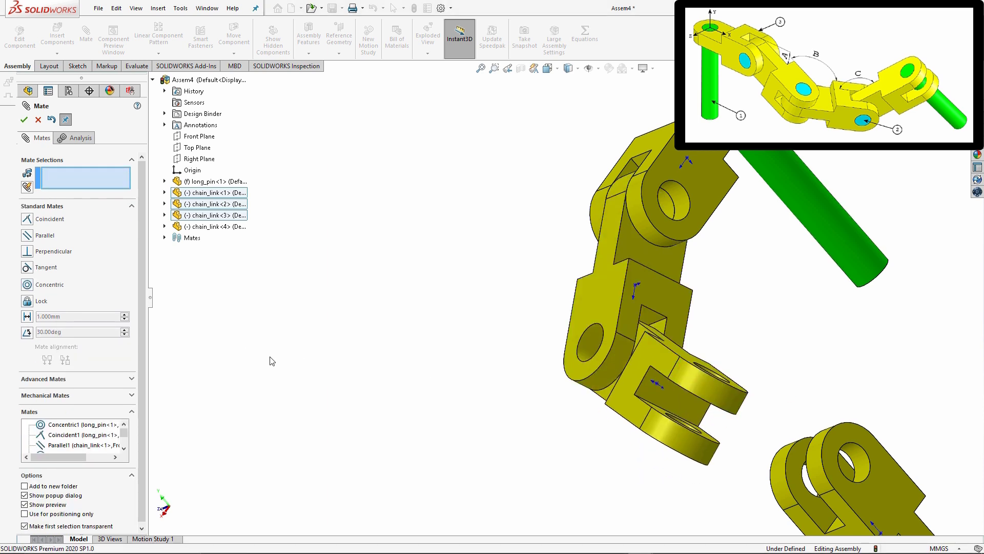
{"action": "key", "text": "ctrl+7"}
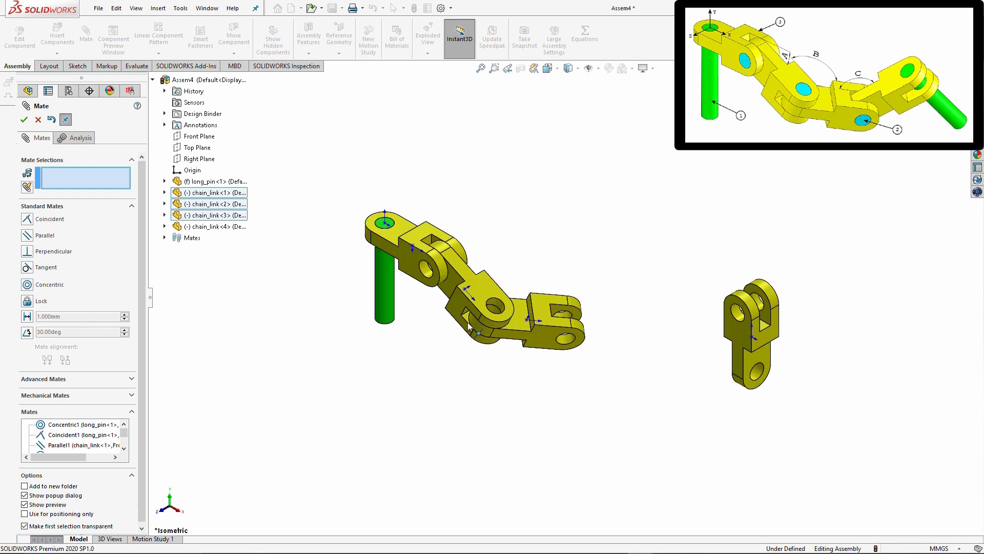
Step: Make the fourth link's hole concentric with the third link's hole
{"action": "scroll", "coordinate": [554, 330], "scroll_direction": "down", "scroll_amount": 3}
{"action": "left_click", "coordinate": [573, 340]}
{"action": "left_click", "coordinate": [848, 393]}
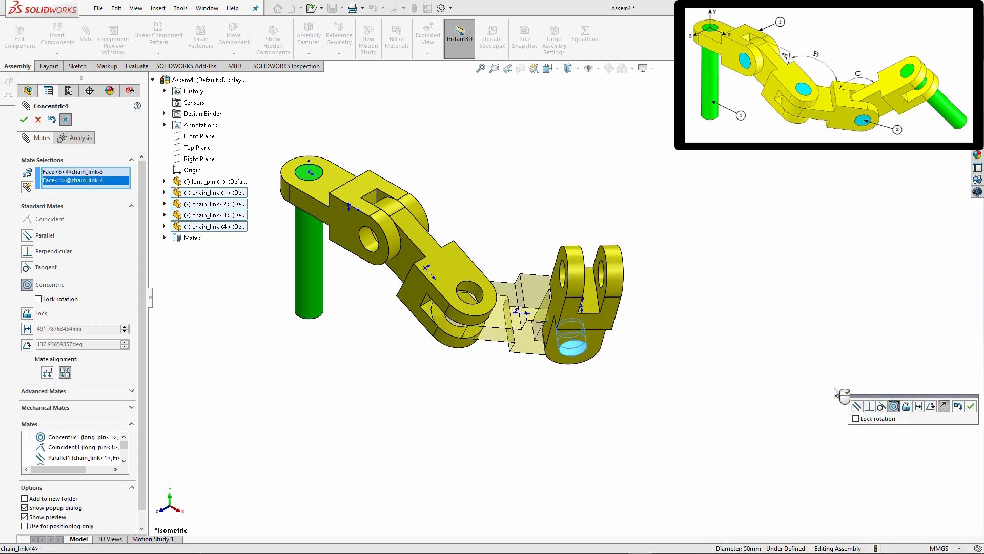
{"action": "left_click", "coordinate": [970, 406]}
Step: Swing the fourth link up and mate it flush against the third link's lower face
{"action": "left_click_drag", "start_coordinate": [594, 323], "coordinate": [663, 270]}
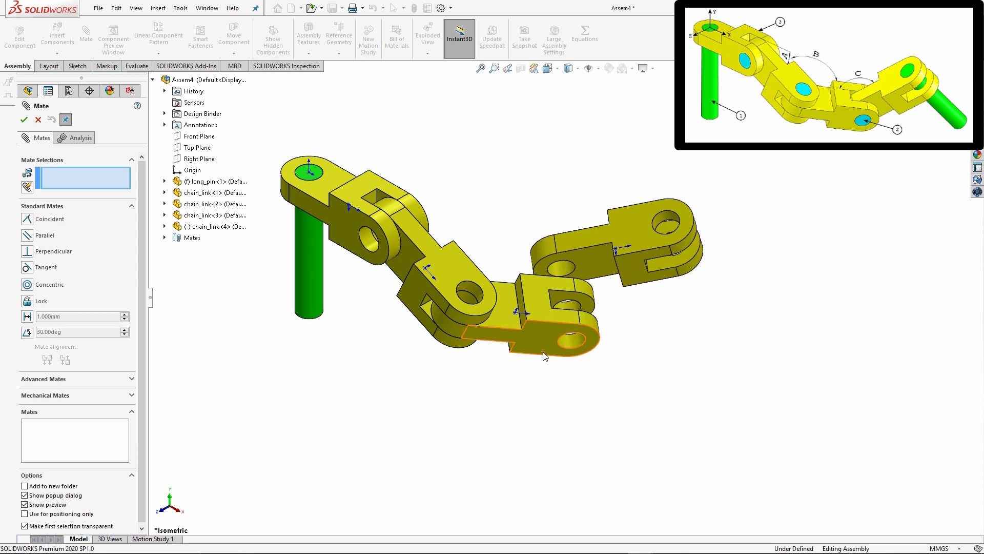
{"action": "right_click", "coordinate": [557, 316]}
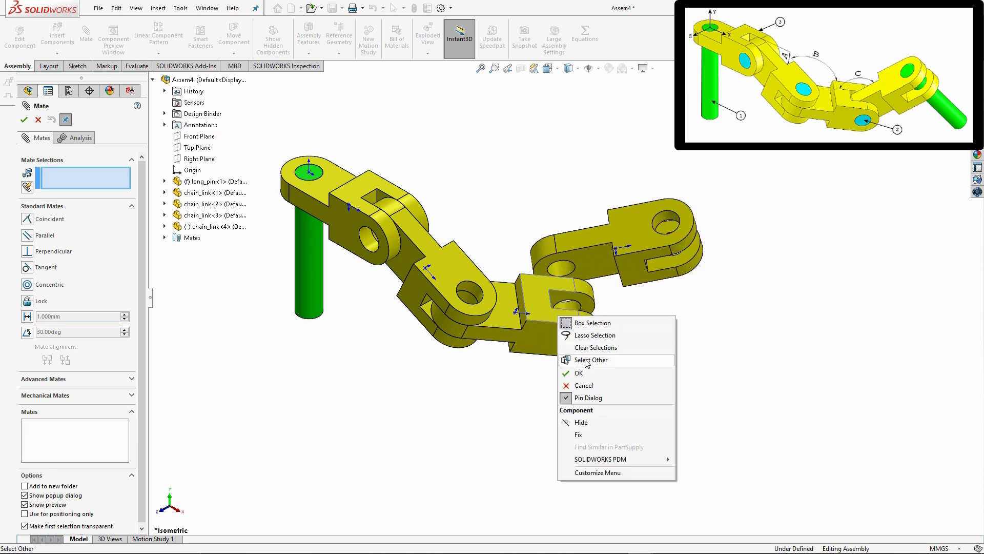
{"action": "left_click", "coordinate": [591, 359]}
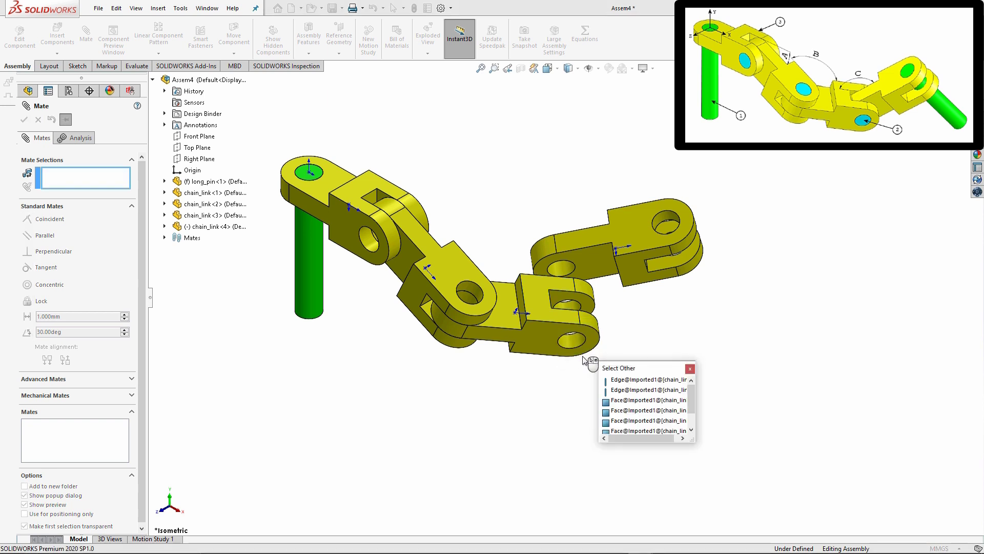
{"action": "left_click", "coordinate": [552, 316]}
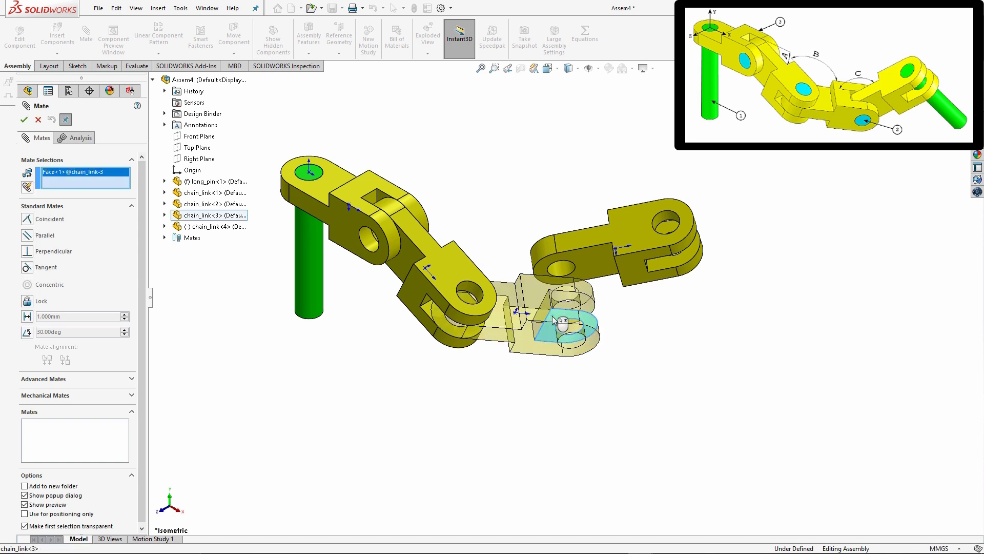
{"action": "left_click", "coordinate": [583, 270]}
{"action": "left_click", "coordinate": [701, 254]}
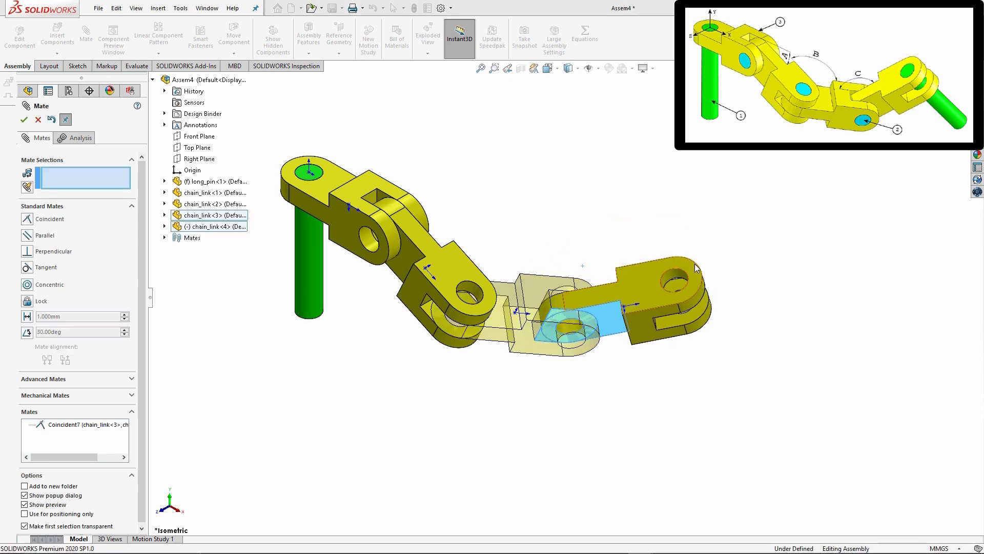
Step: Fix the angle between the third and fourth links' side faces at 130 degrees
{"action": "left_click", "coordinate": [548, 311]}
{"action": "left_click", "coordinate": [616, 293]}
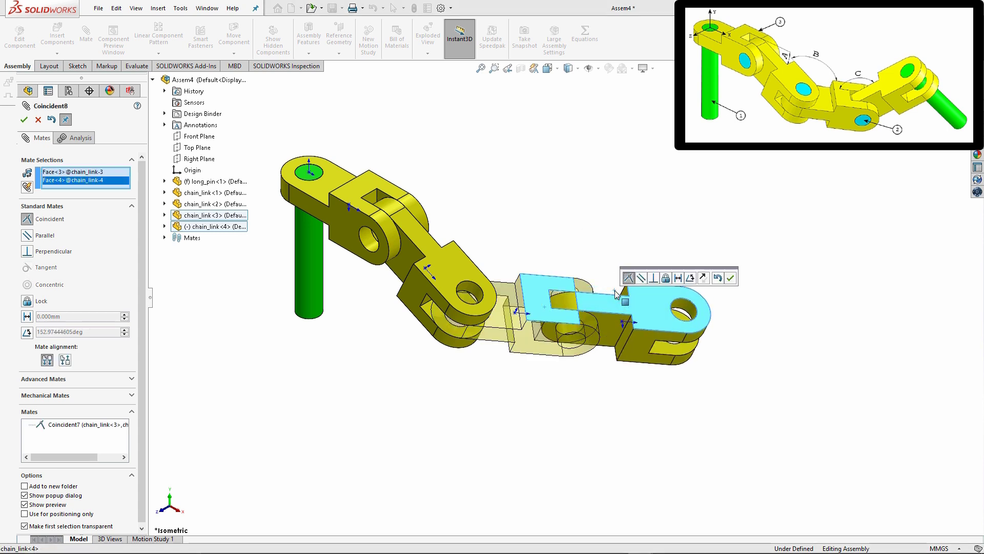
{"action": "left_click", "coordinate": [690, 277]}
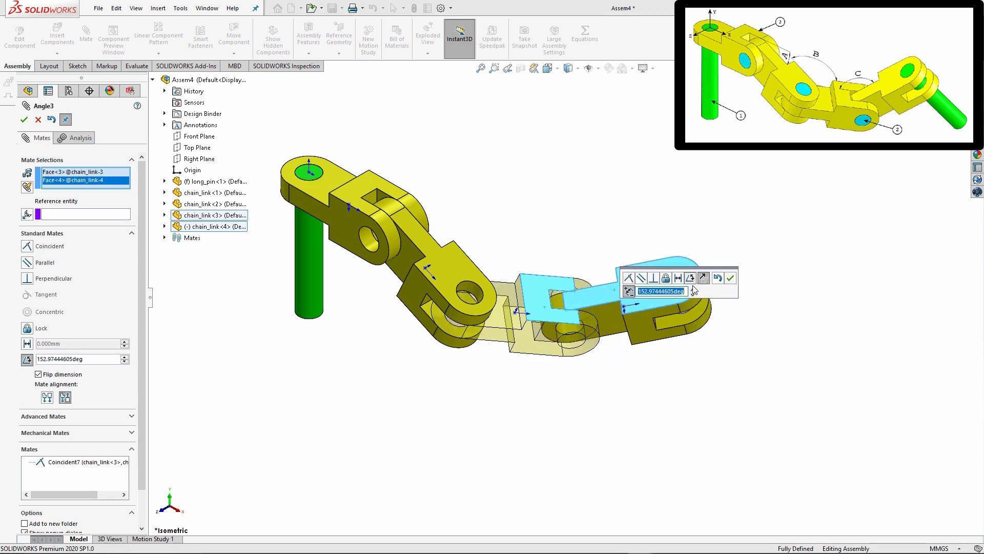
{"action": "type", "text": "130"}
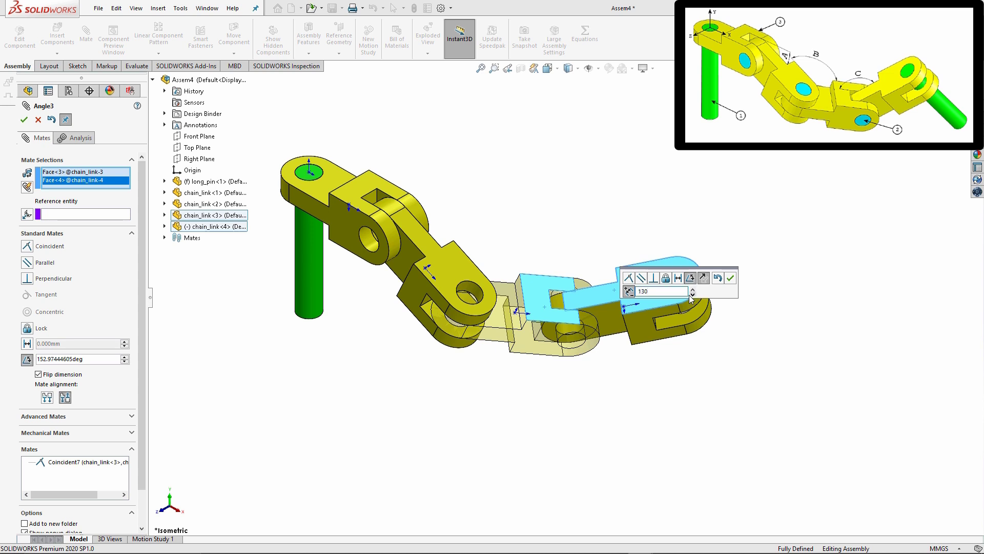
{"action": "key", "text": "Return"}
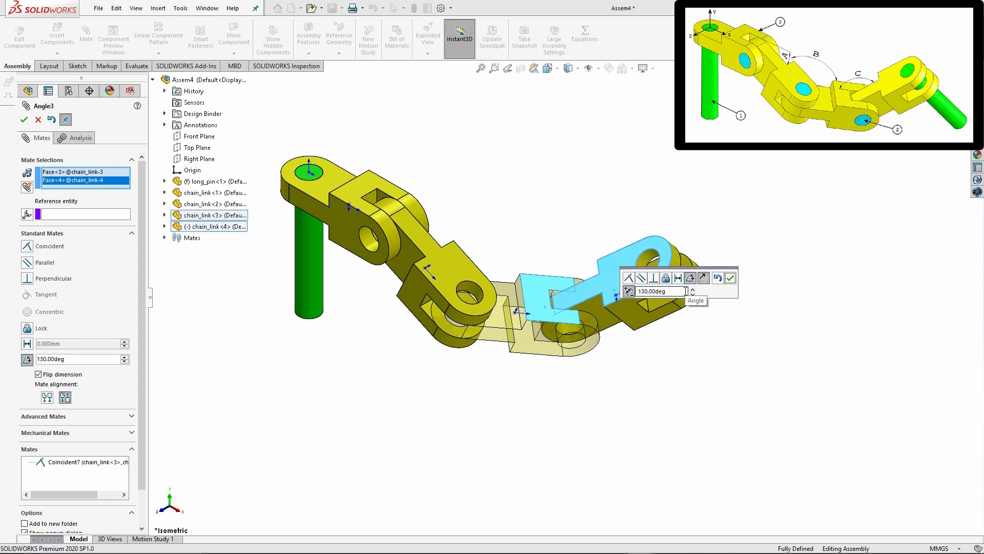
{"action": "left_click", "coordinate": [730, 278]}
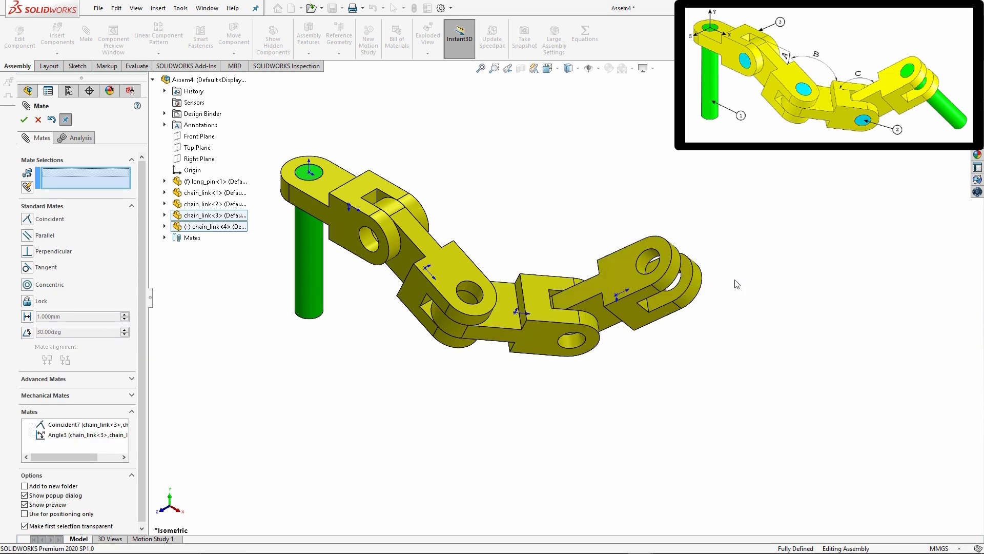
Step: Close the mate tool and place three short_pin copies below the chain using a pinned Insert Components
{"action": "left_click", "coordinate": [24, 121]}
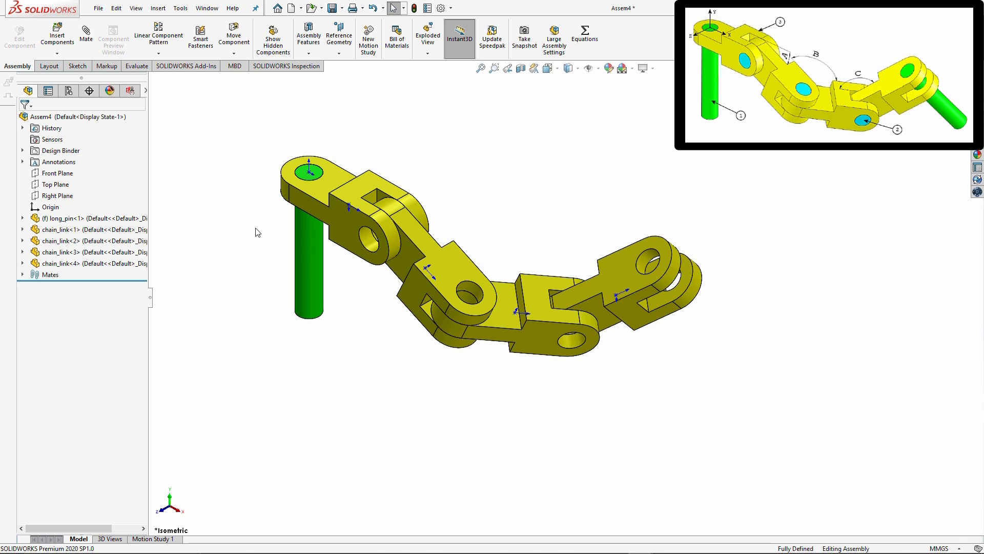
{"action": "left_click", "coordinate": [61, 37]}
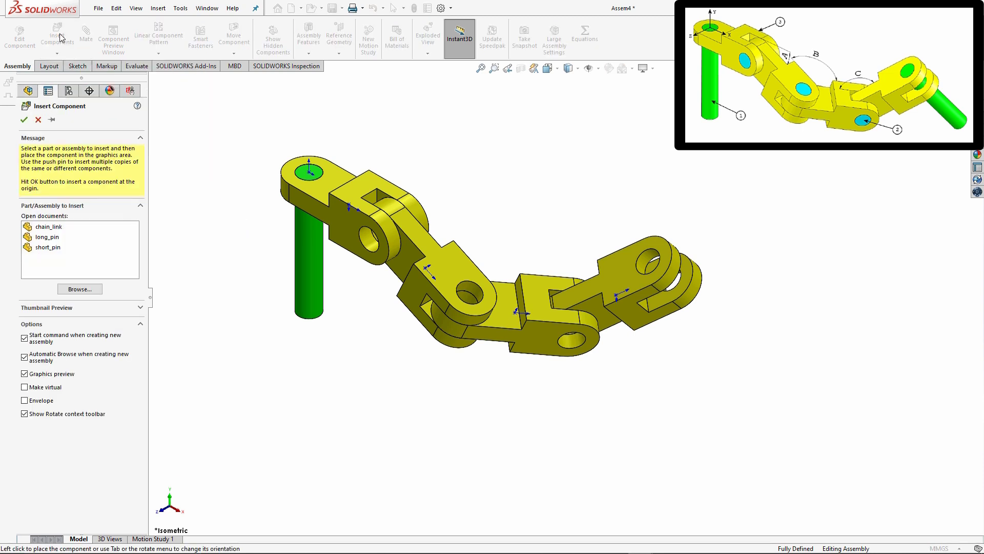
{"action": "left_click", "coordinate": [48, 247]}
{"action": "left_click", "coordinate": [52, 120]}
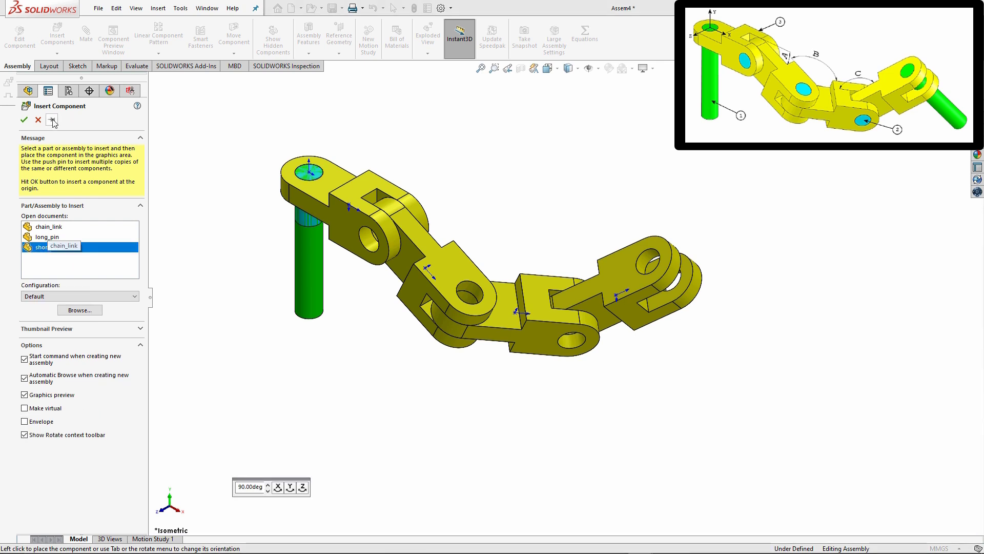
{"action": "left_click", "coordinate": [279, 375]}
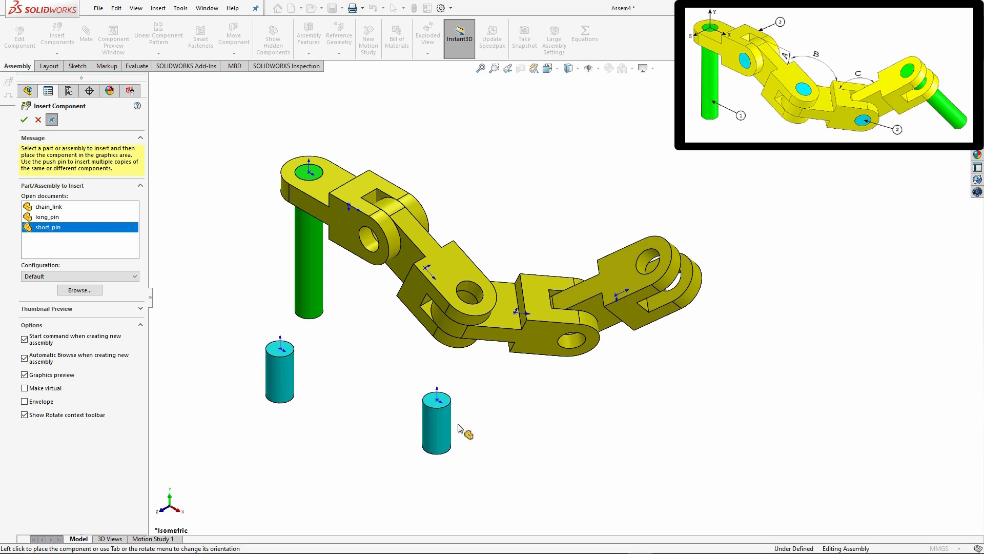
{"action": "left_click", "coordinate": [393, 416]}
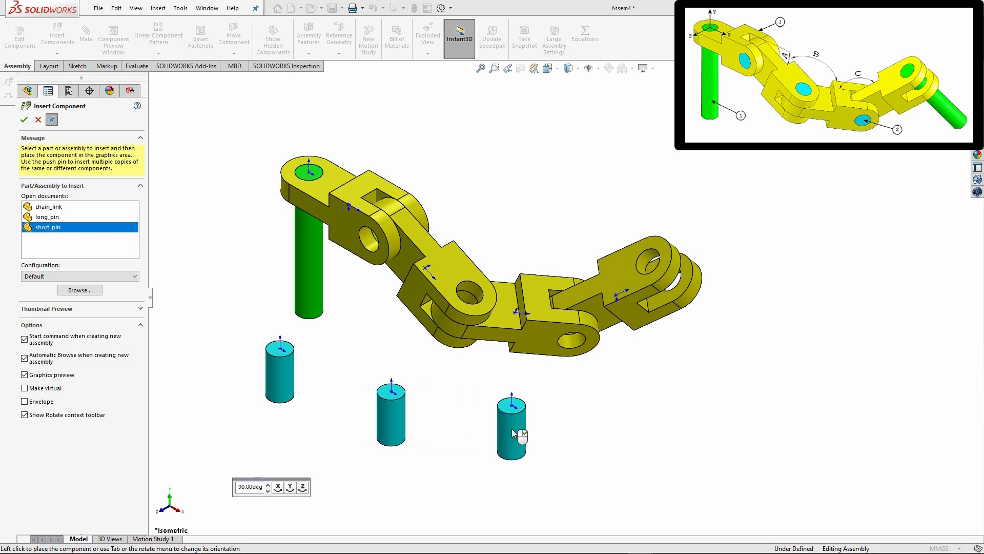
{"action": "left_click", "coordinate": [511, 432]}
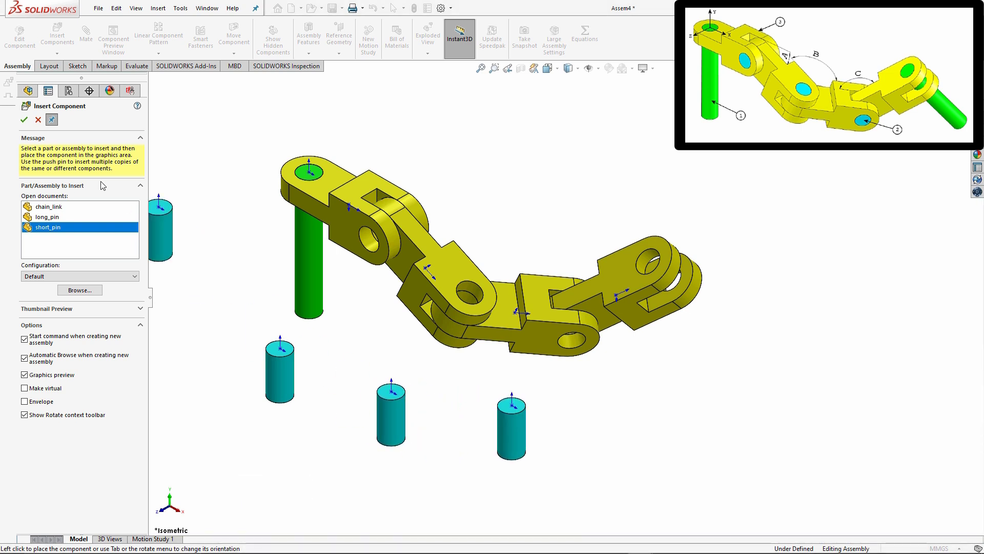
{"action": "left_click", "coordinate": [24, 120]}
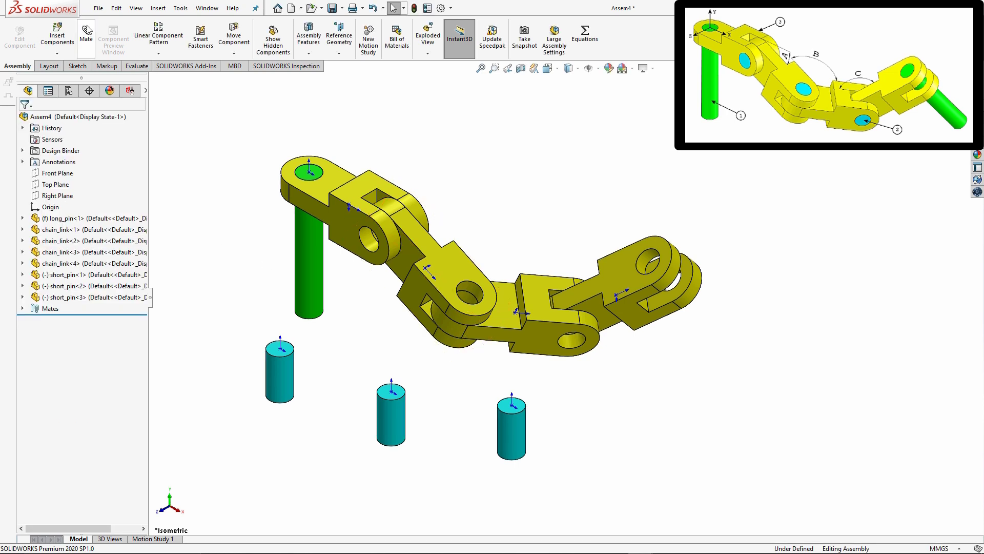
Step: Mate the first short pin concentric with the first link's hole and flush with its outer face
{"action": "left_click", "coordinate": [87, 35]}
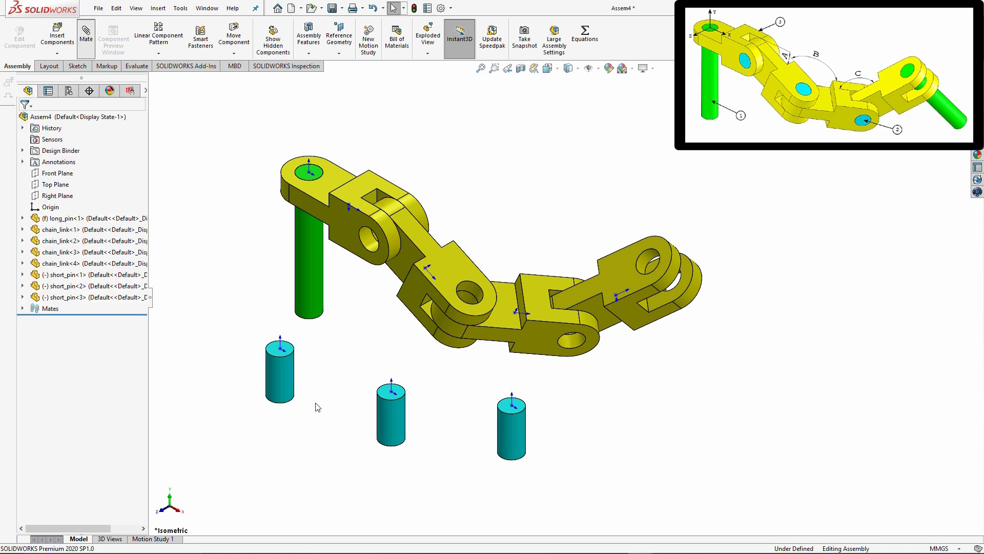
{"action": "left_click", "coordinate": [277, 354]}
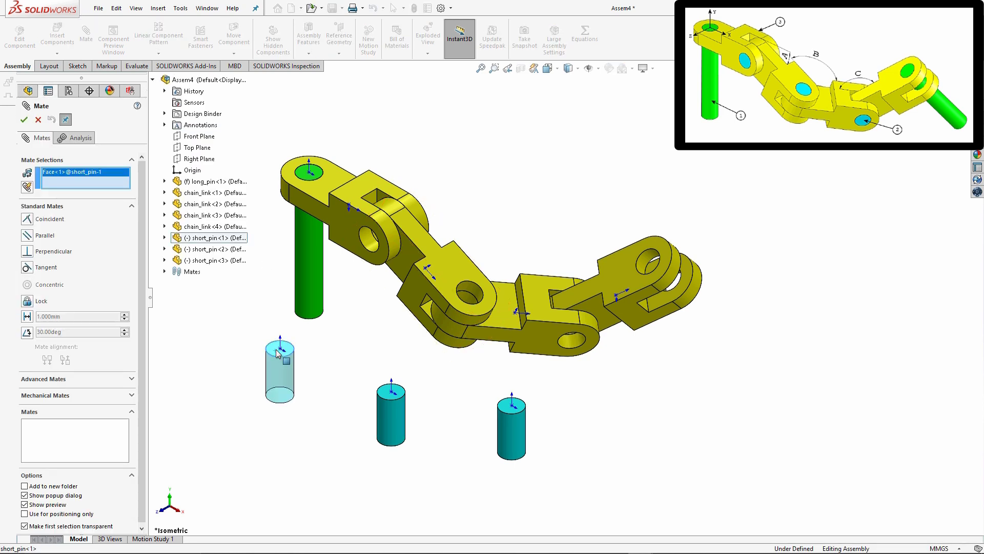
{"action": "right_click", "coordinate": [104, 184]}
{"action": "left_click", "coordinate": [151, 190]}
{"action": "left_click", "coordinate": [277, 378]}
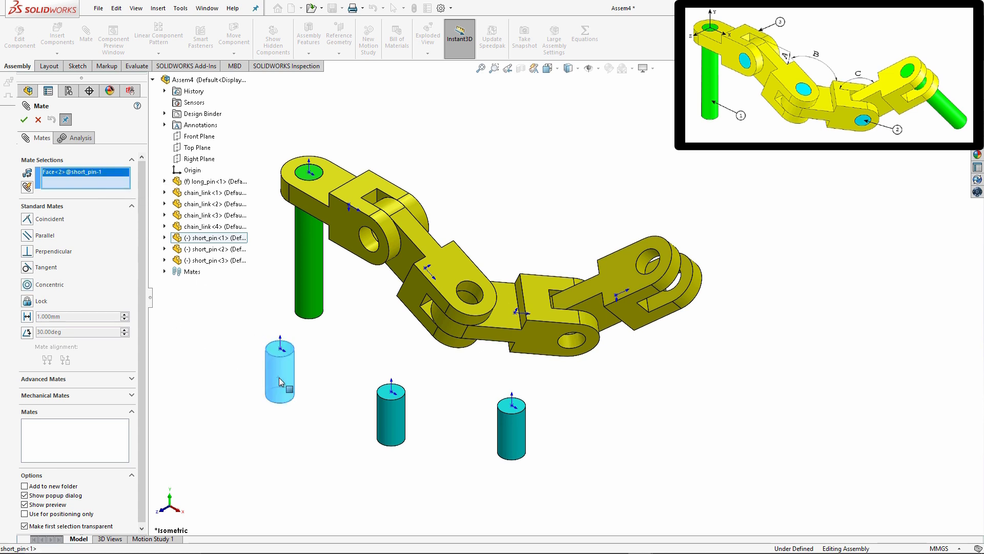
{"action": "left_click", "coordinate": [364, 241]}
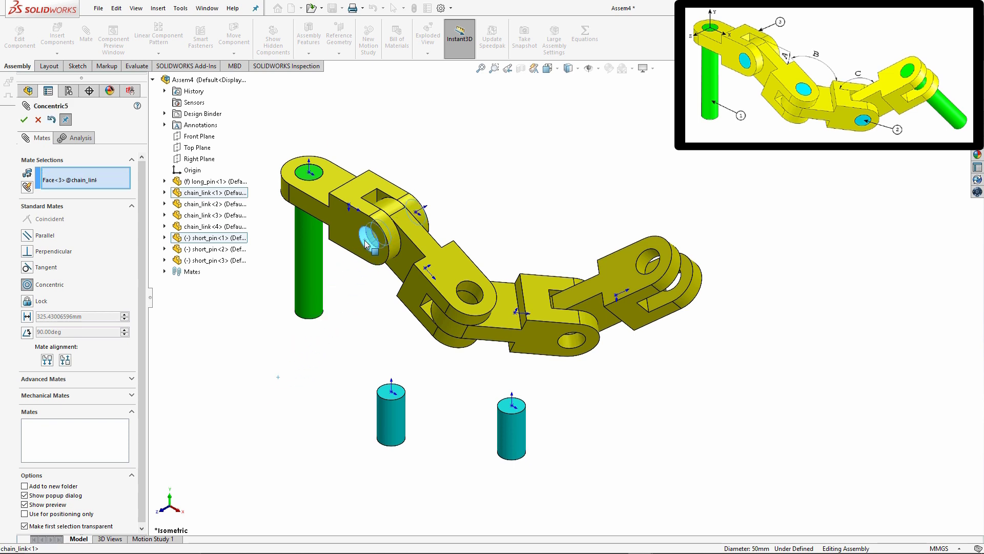
{"action": "left_click", "coordinate": [352, 216]}
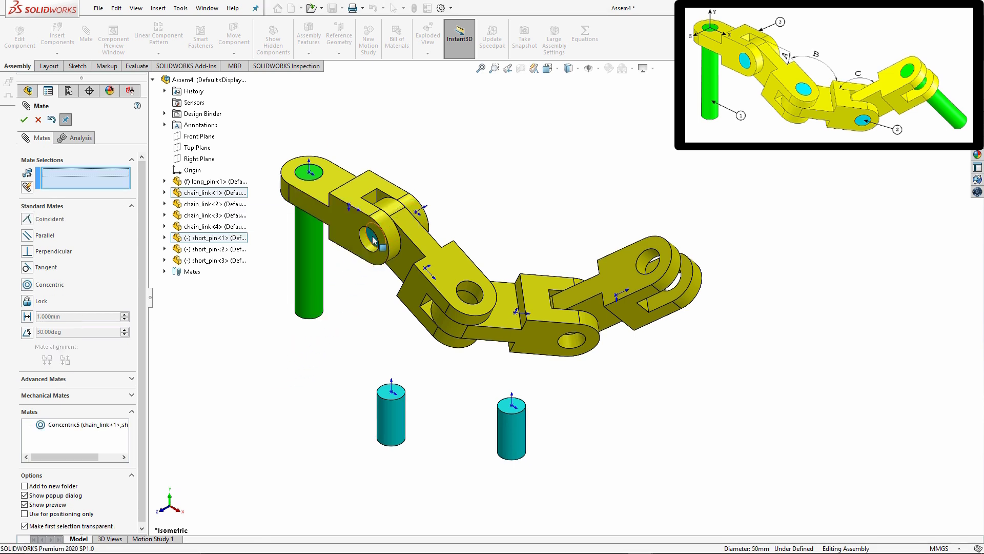
{"action": "left_click", "coordinate": [360, 246]}
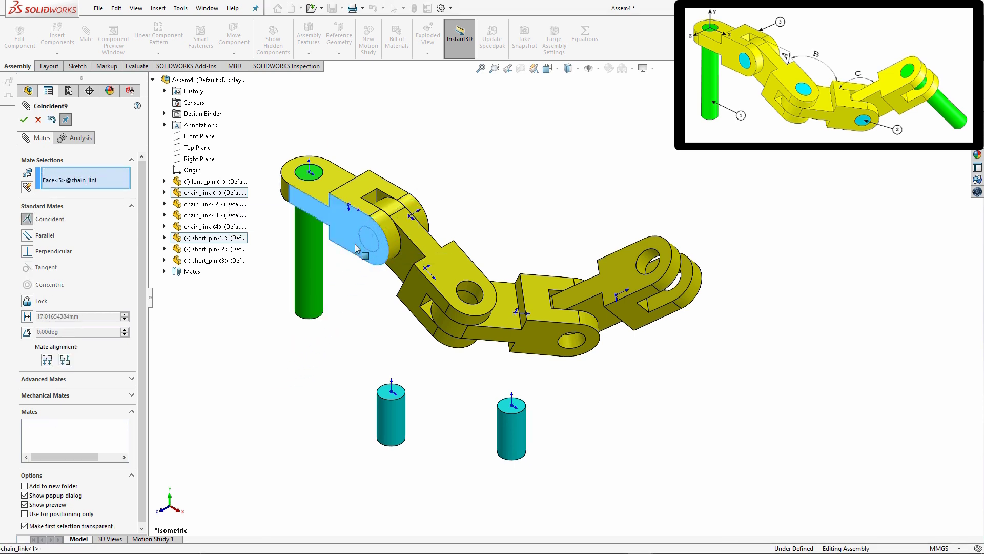
{"action": "left_click", "coordinate": [358, 248]}
{"action": "left_click", "coordinate": [345, 222]}
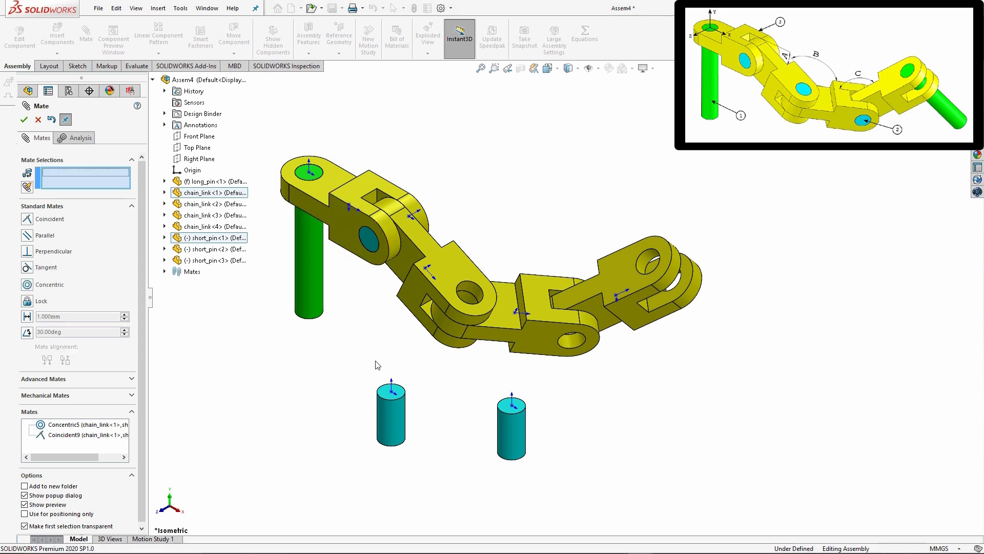
Step: Mate the second short pin concentric and flush in the second link's hole
{"action": "left_click", "coordinate": [396, 416]}
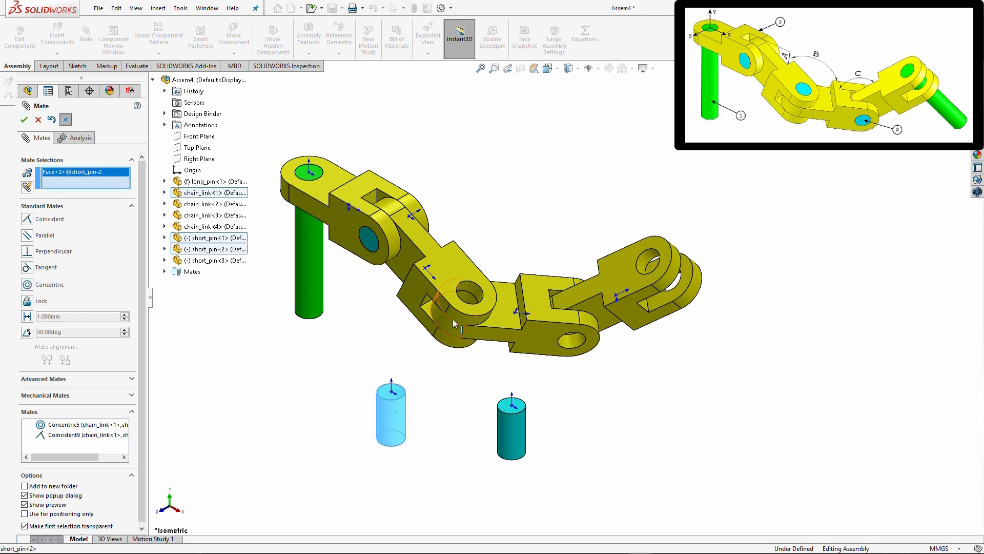
{"action": "left_click", "coordinate": [474, 295]}
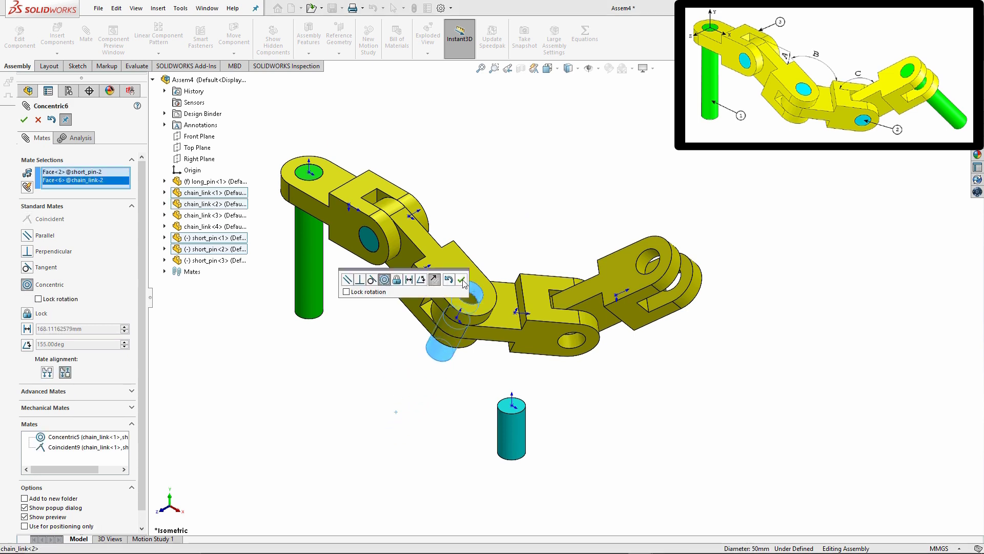
{"action": "left_click", "coordinate": [463, 280]}
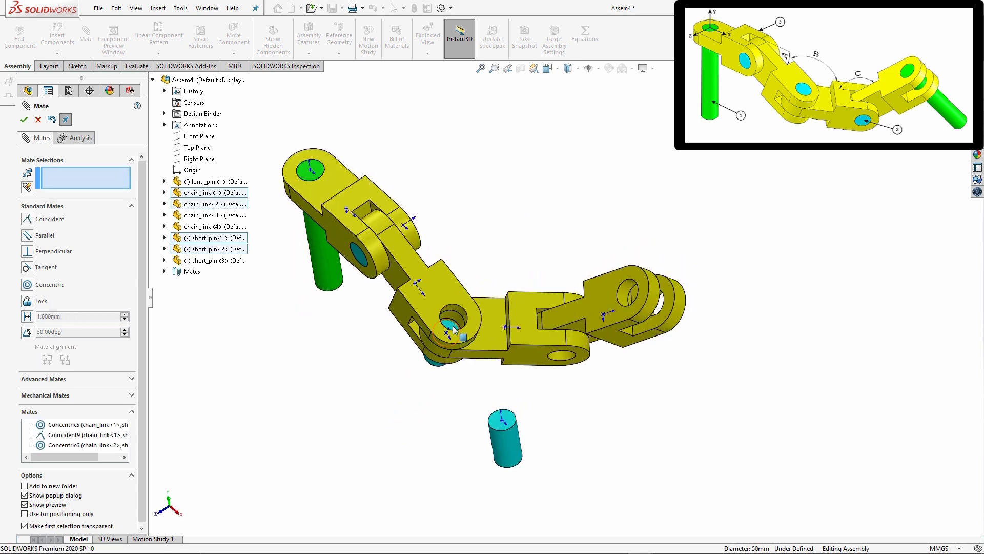
{"action": "left_click", "coordinate": [454, 326]}
{"action": "left_click", "coordinate": [475, 324]}
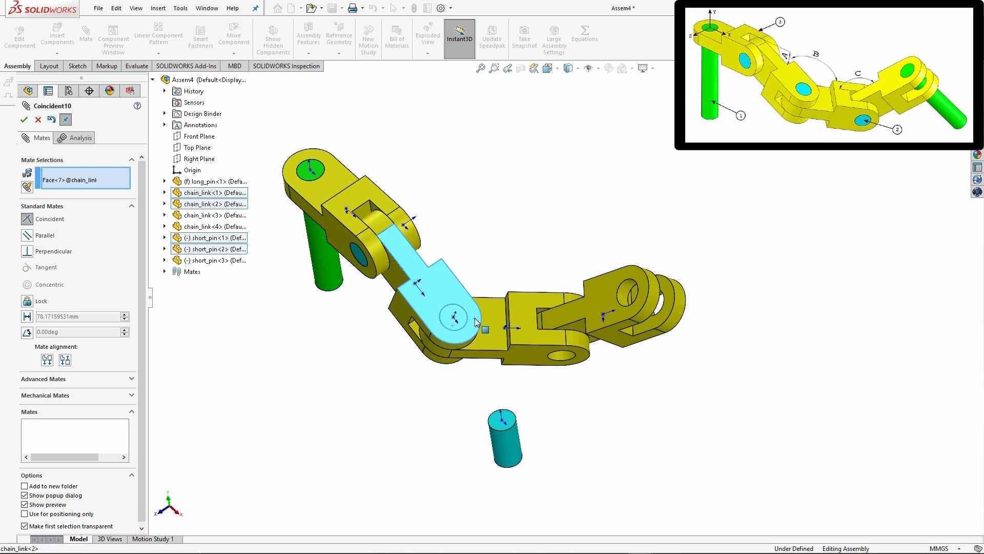
{"action": "left_click", "coordinate": [462, 335]}
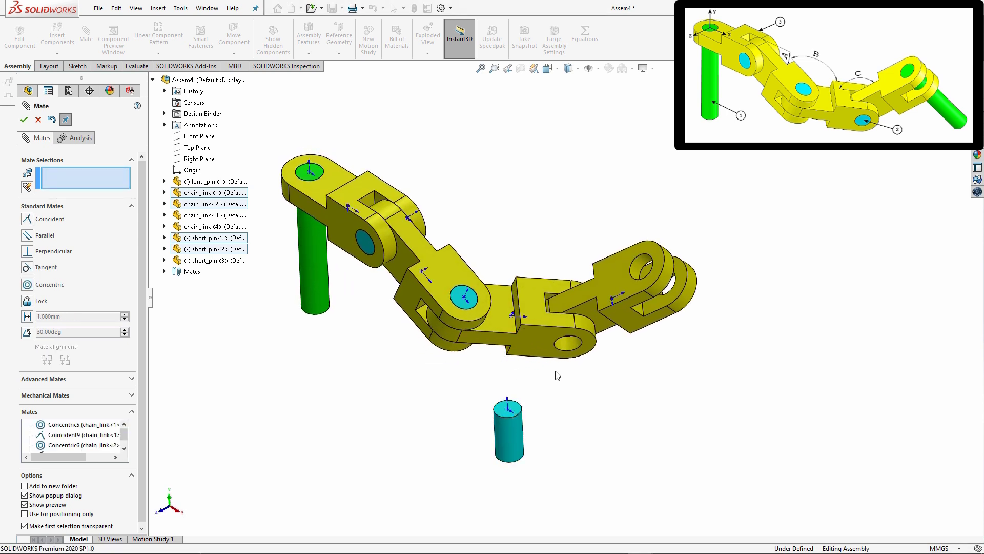
Step: Mate the third short pin concentric with the third link's hole and flush with its bottom face
{"action": "left_click", "coordinate": [572, 343]}
{"action": "left_click", "coordinate": [515, 435]}
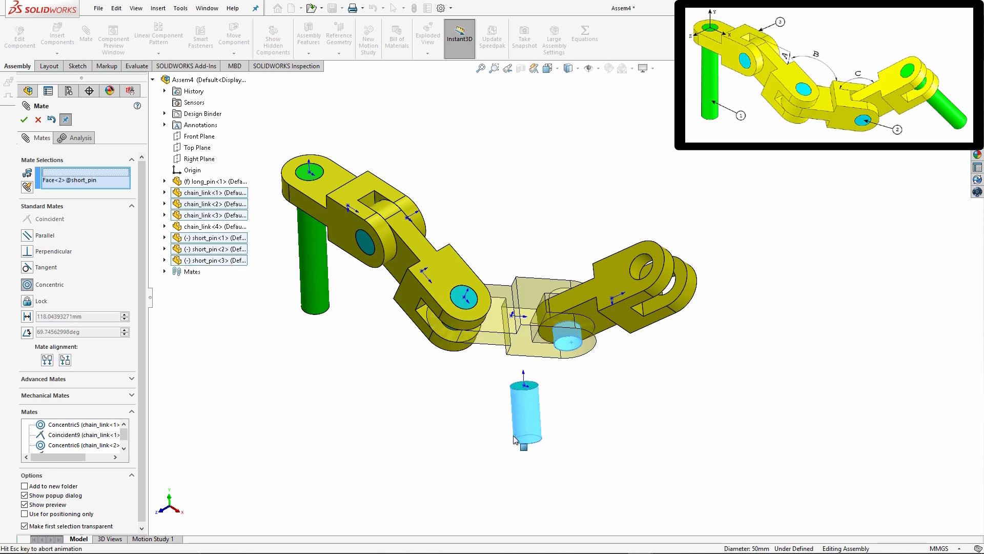
{"action": "left_click", "coordinate": [656, 439]}
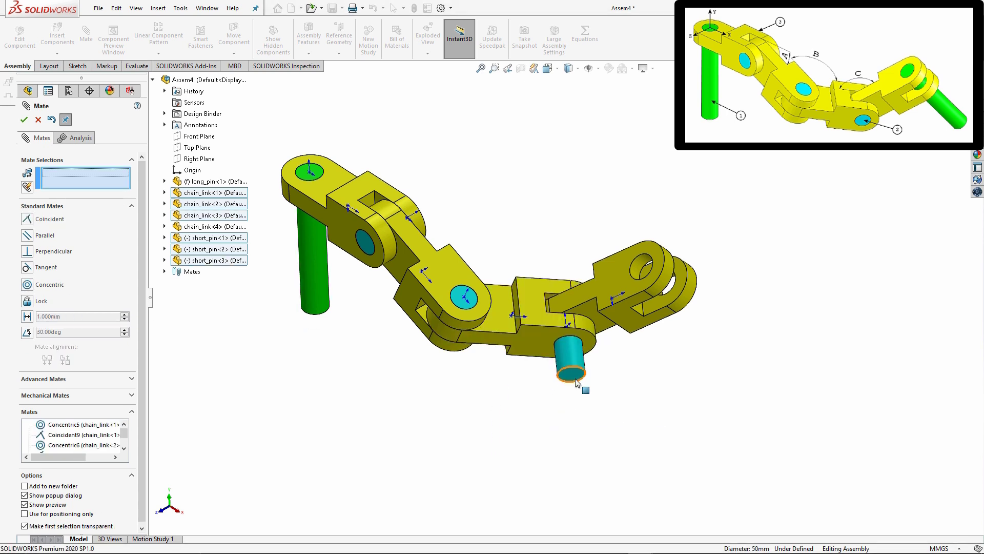
{"action": "left_click", "coordinate": [541, 342]}
{"action": "left_click", "coordinate": [569, 341]}
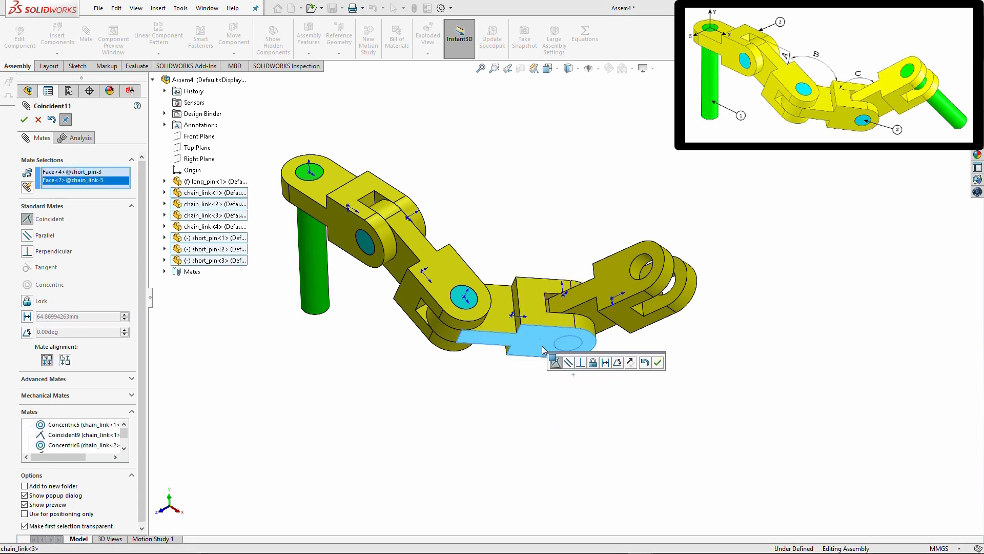
{"action": "left_click", "coordinate": [658, 364]}
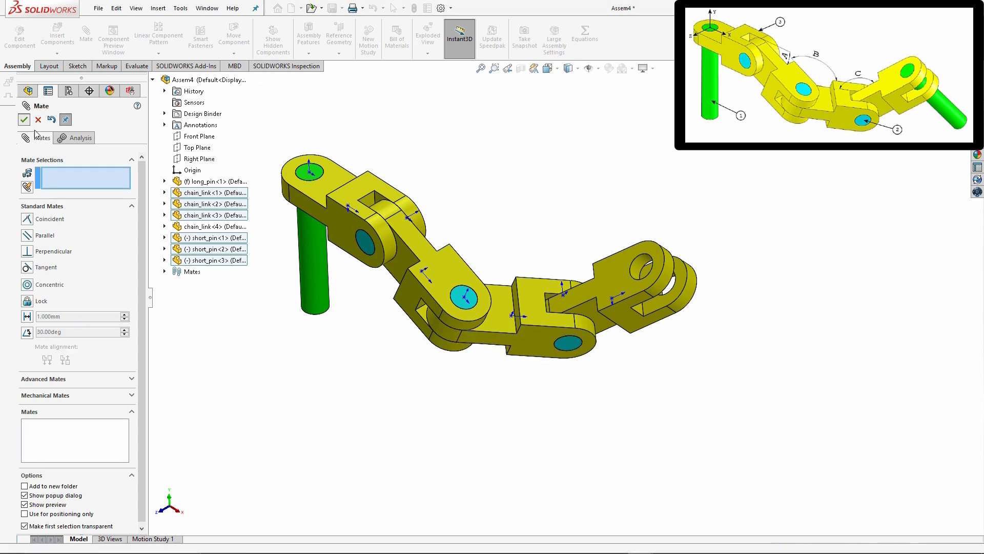
Step: Ctrl-drag a copy of long_pin<1> to the right of the chain
{"action": "left_click", "coordinate": [23, 120]}
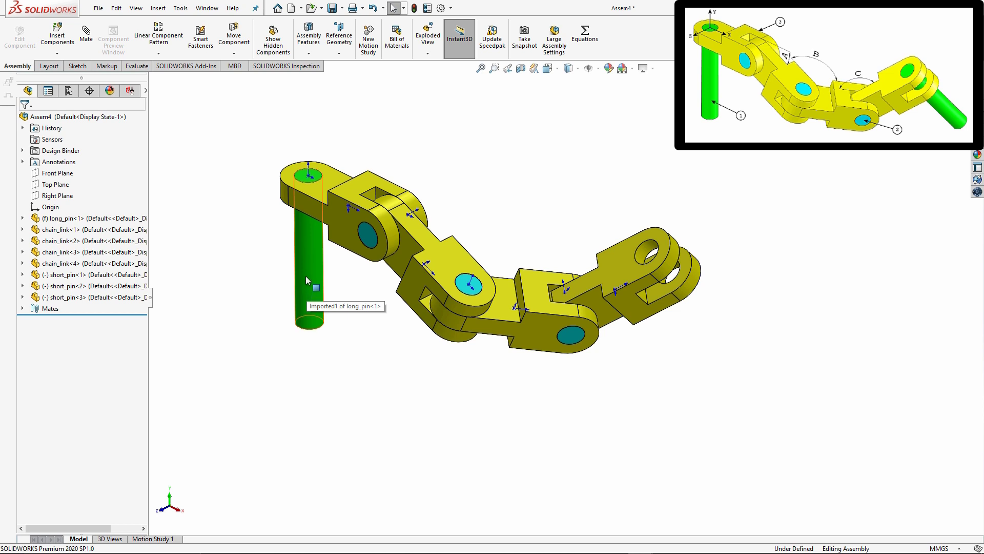
{"action": "left_click_drag", "start_coordinate": [307, 272], "coordinate": [770, 345], "text": "ctrl"}
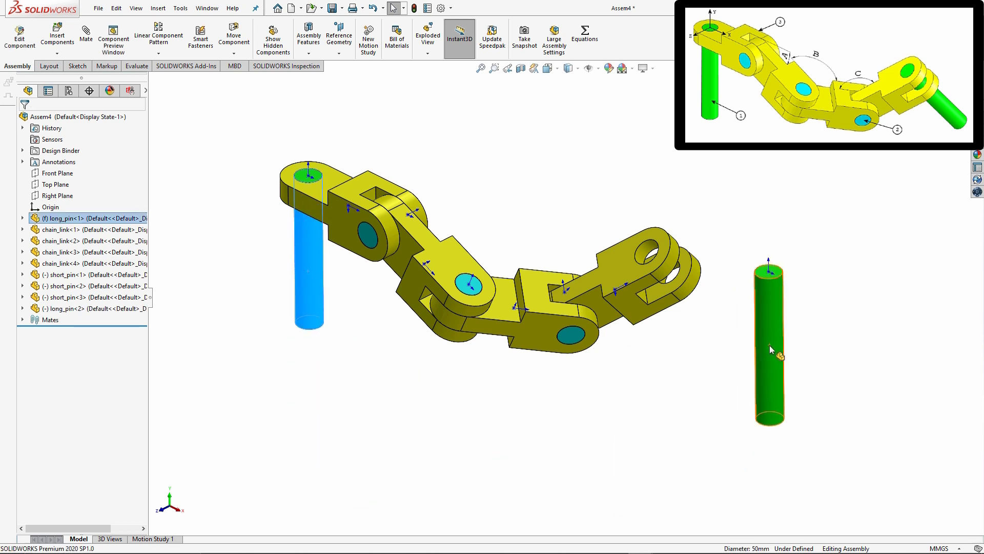
{"action": "left_click", "coordinate": [735, 355]}
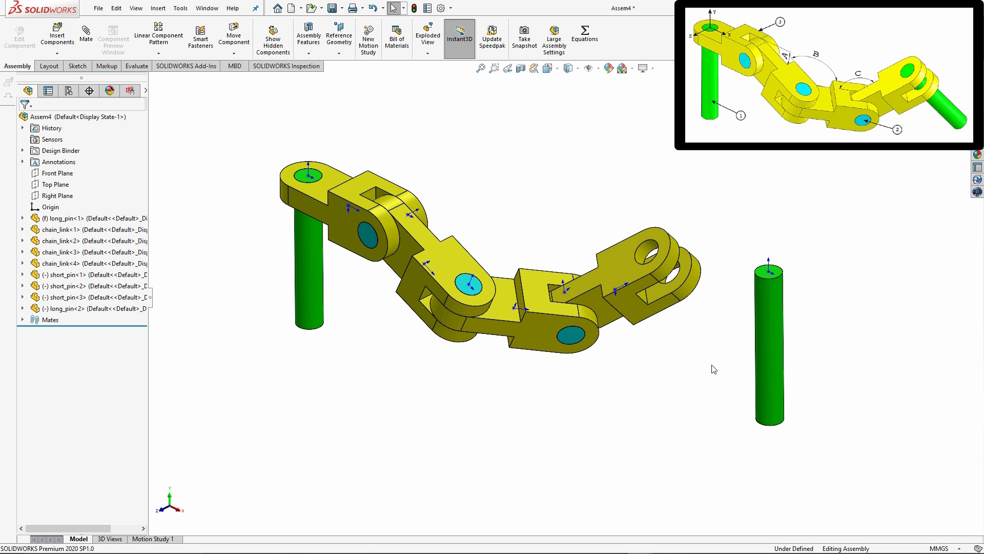
Step: Mate long_pin<2> concentric with the fourth chain link's end hole
{"action": "left_click", "coordinate": [767, 295]}
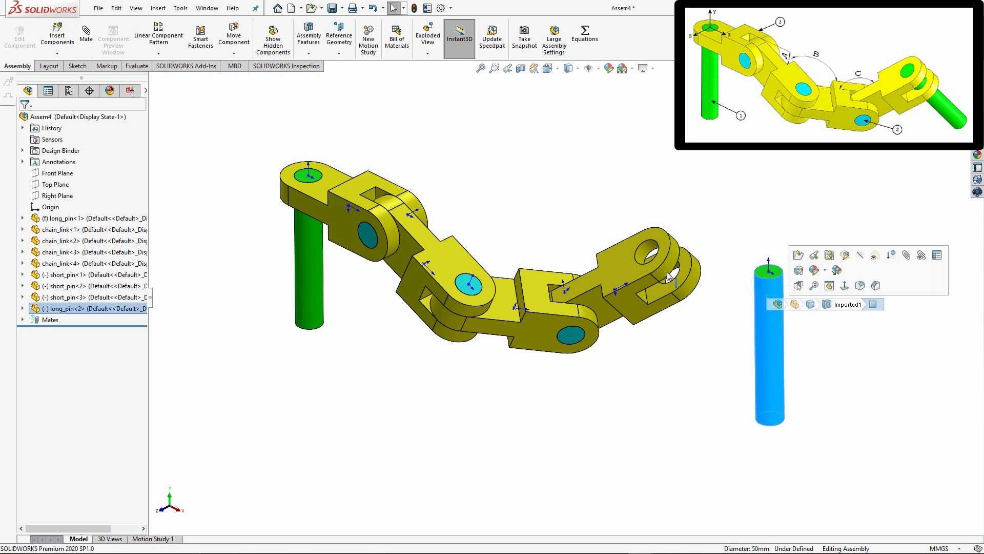
{"action": "left_click", "coordinate": [644, 251], "text": "ctrl"}
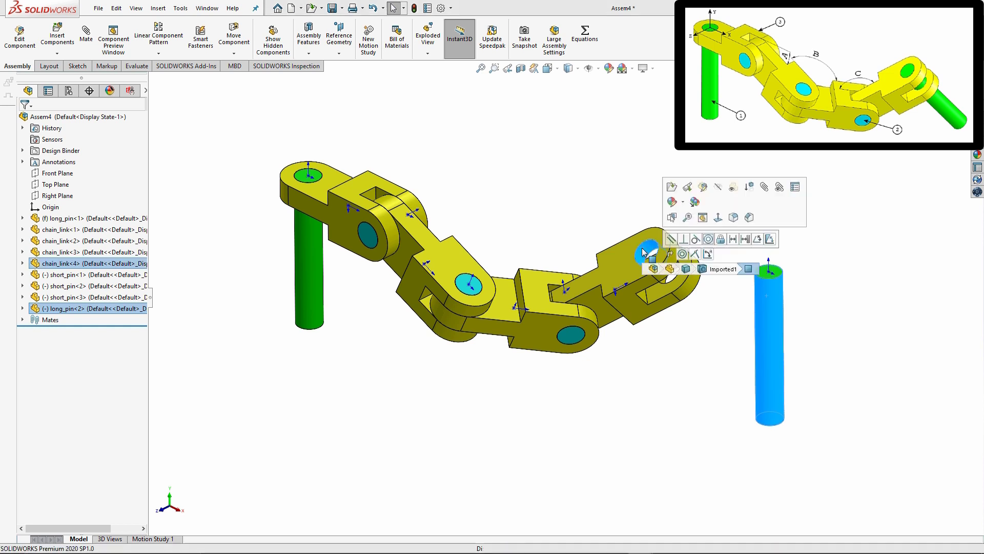
{"action": "left_click", "coordinate": [709, 239]}
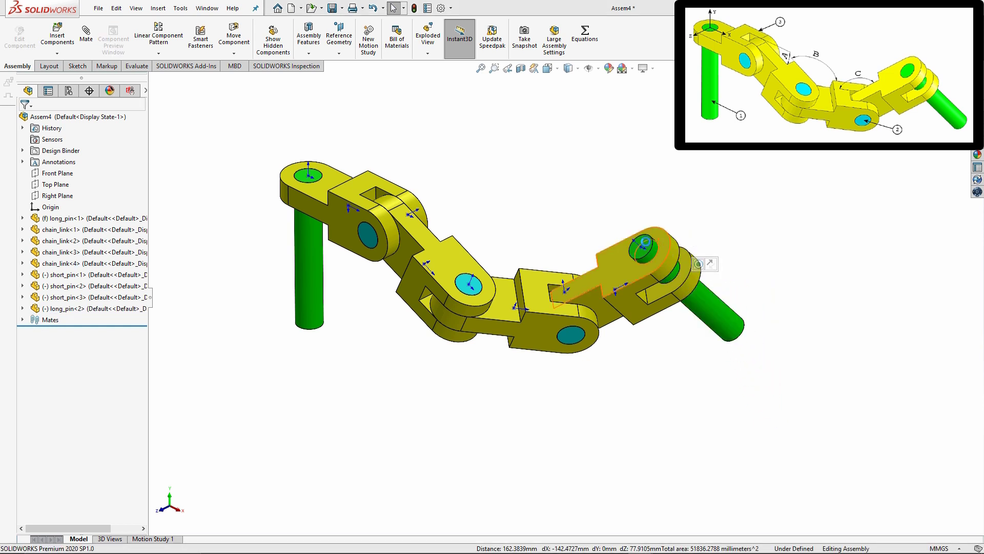
{"action": "left_click", "coordinate": [629, 264]}
{"action": "key", "text": "Escape"}
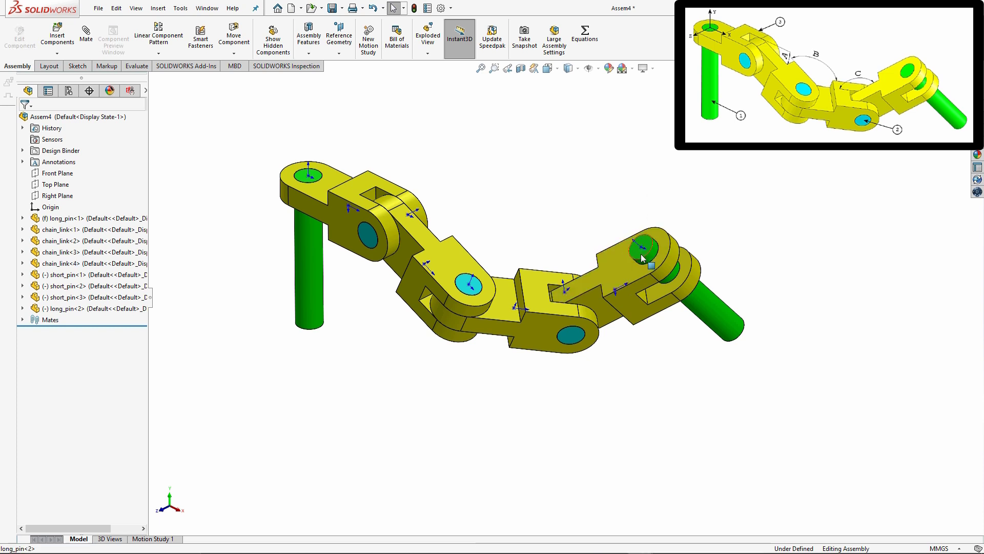
{"action": "left_click", "coordinate": [642, 250]}
{"action": "left_click", "coordinate": [634, 273]}
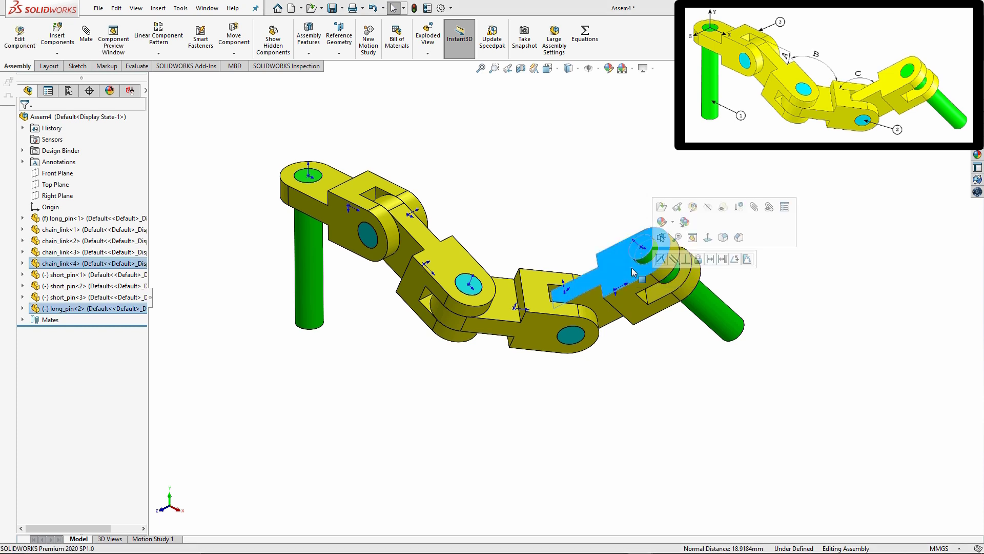
{"action": "left_click", "coordinate": [672, 347]}
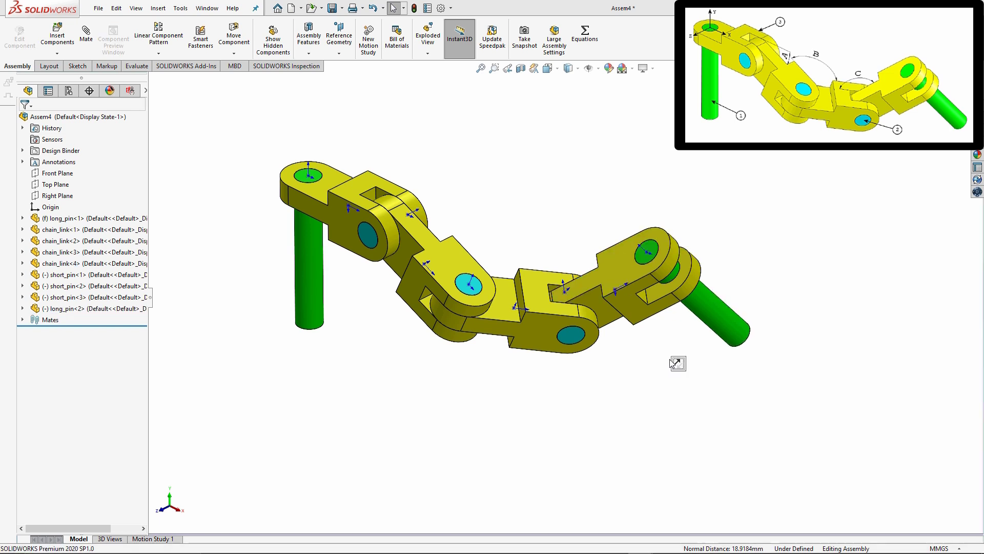
{"action": "key", "text": "ctrl+7"}
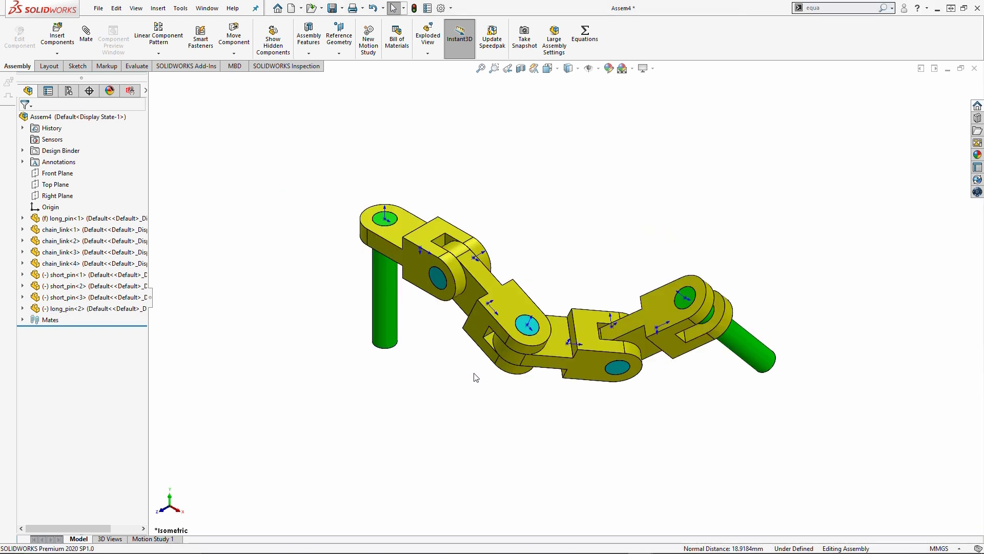
Step: Check mass properties: 33821.70 g, centre of mass 348.66, -86.48, -91.40 mm
{"action": "left_click", "coordinate": [139, 67]}
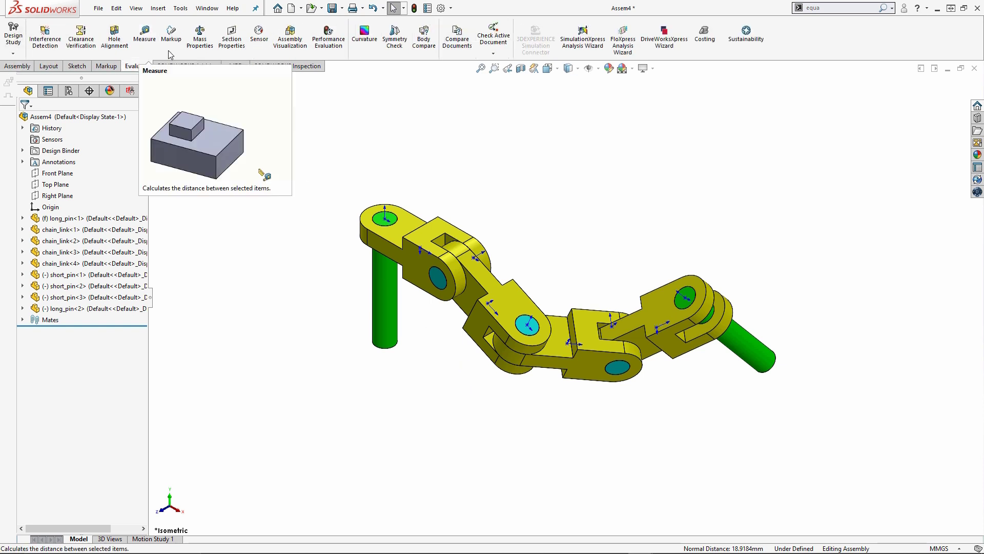
{"action": "left_click", "coordinate": [199, 38]}
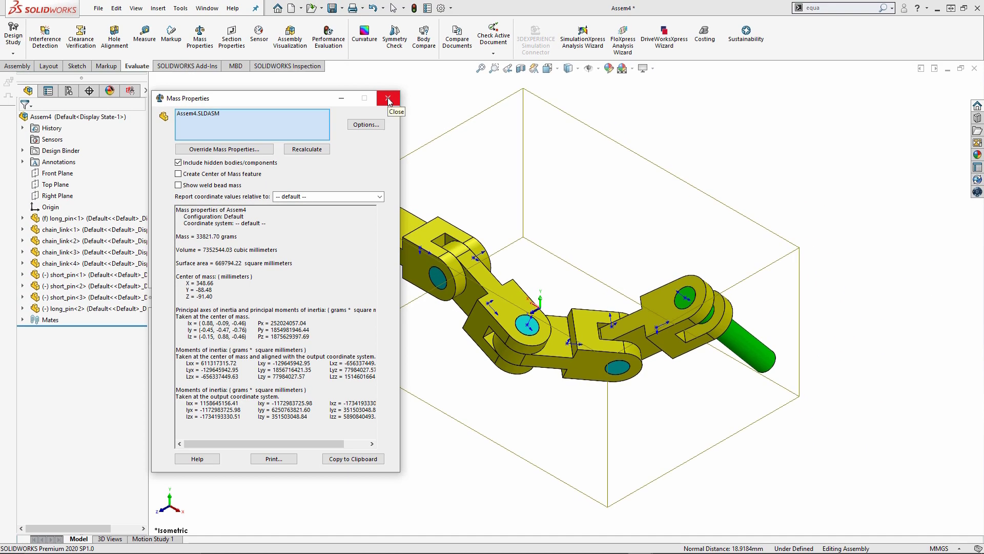
{"action": "left_click", "coordinate": [388, 101]}
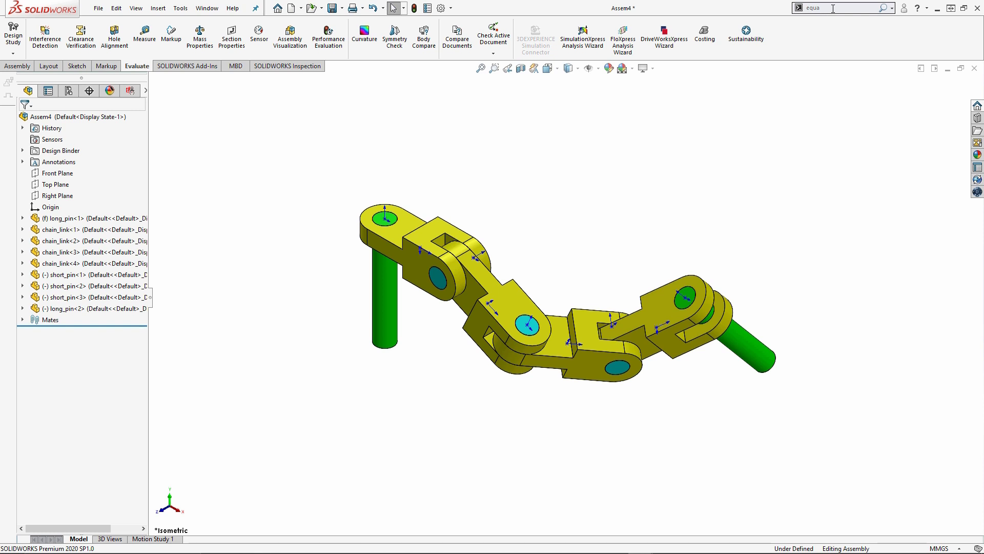
Step: Open the Equations manager from search and add global variable A = 30
{"action": "left_click", "coordinate": [875, 8]}
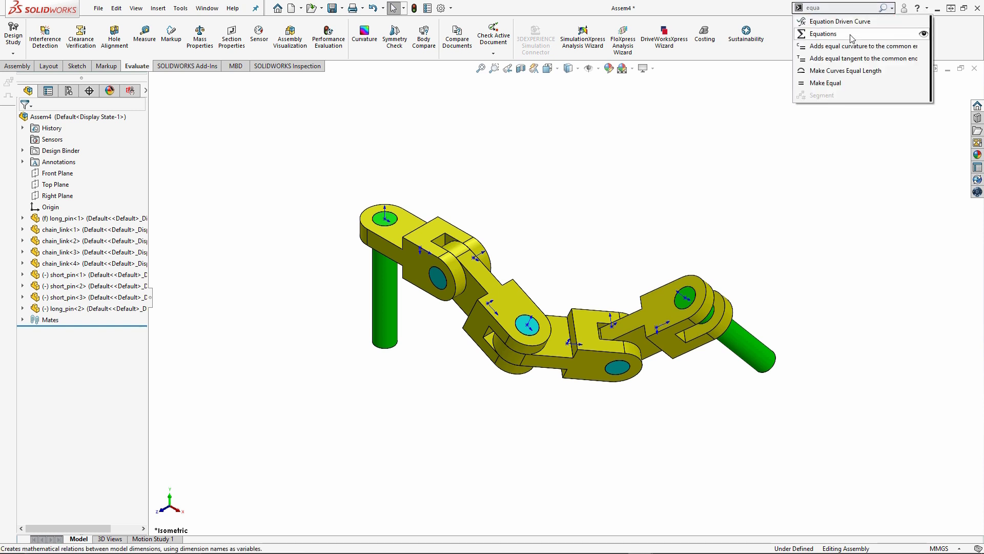
{"action": "left_click", "coordinate": [852, 39]}
{"action": "left_click_drag", "start_coordinate": [341, 113], "coordinate": [590, 140]}
{"action": "left_click", "coordinate": [343, 189]}
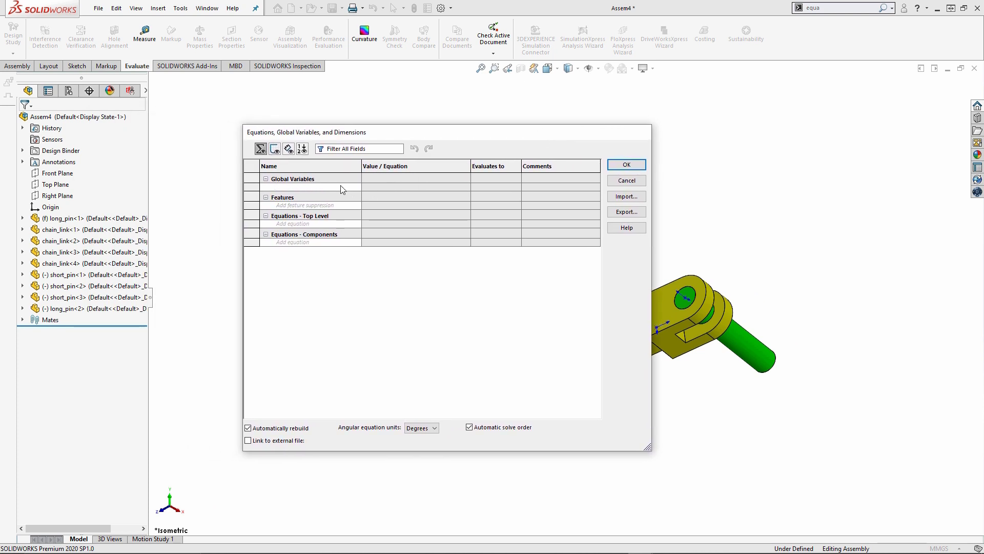
{"action": "type", "text": "A"}
{"action": "key", "text": "Tab"}
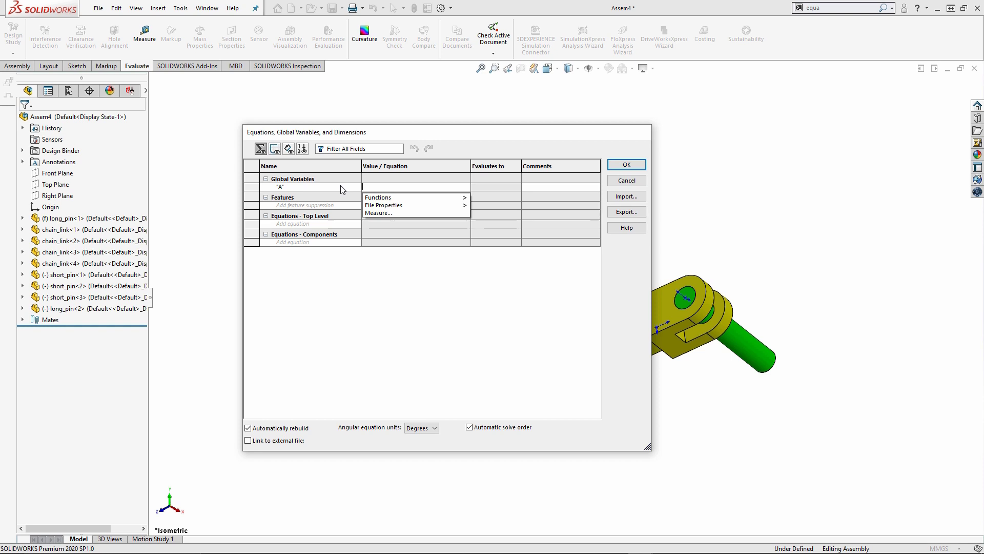
{"action": "type", "text": "30"}
{"action": "key", "text": "Return"}
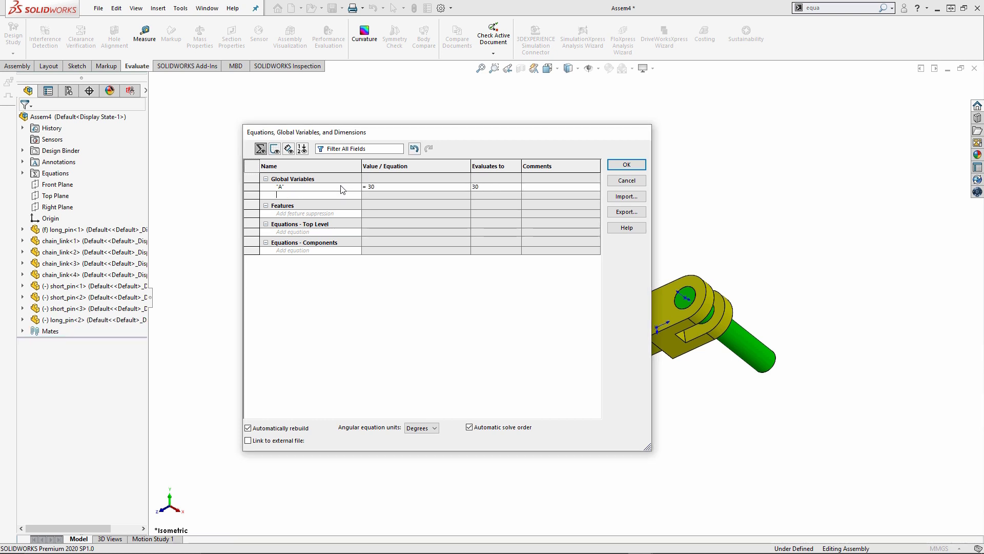
Step: Add global variables B = 115 and C = 135
{"action": "type", "text": "B"}
{"action": "key", "text": "Tab"}
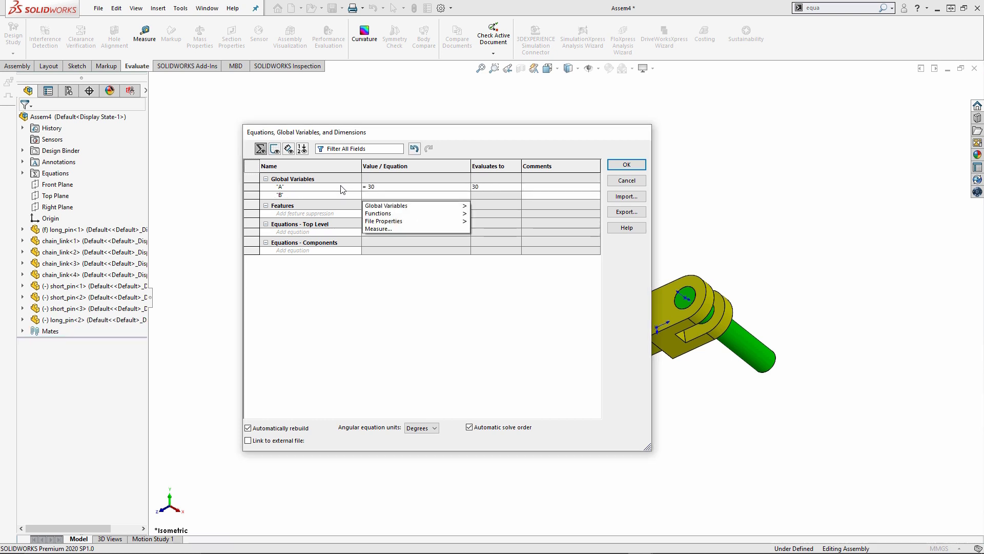
{"action": "type", "text": "115"}
{"action": "key", "text": "Return"}
{"action": "type", "text": "C"}
{"action": "key", "text": "Tab"}
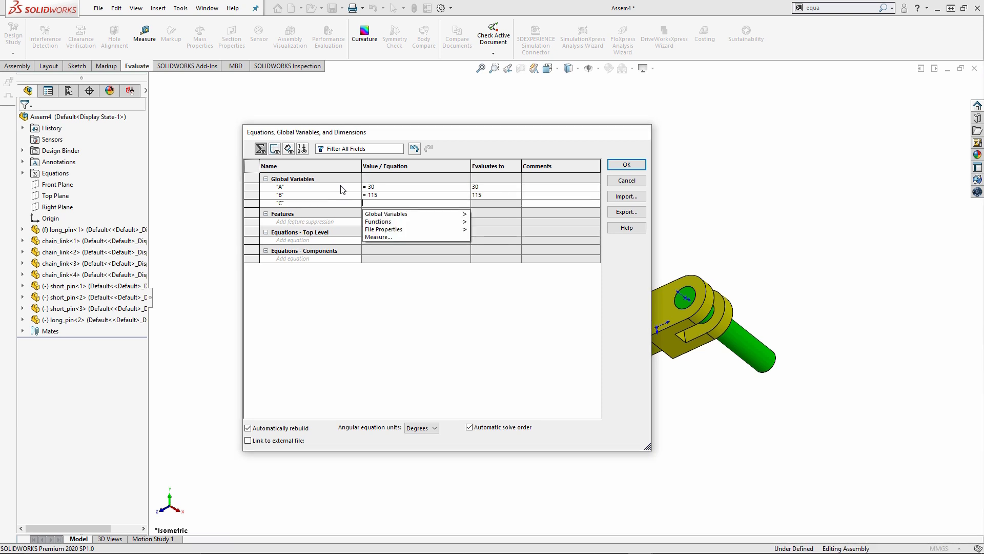
{"action": "type", "text": "135"}
{"action": "key", "text": "Tab"}
Step: Apply the global variables and expand the Mates folder in the tree
{"action": "left_click", "coordinate": [627, 165]}
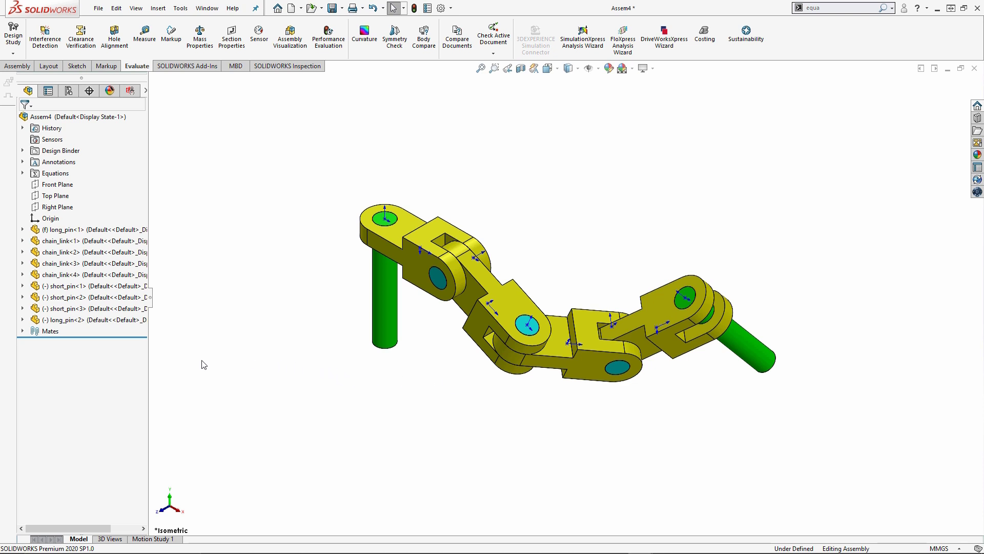
{"action": "left_click", "coordinate": [23, 331]}
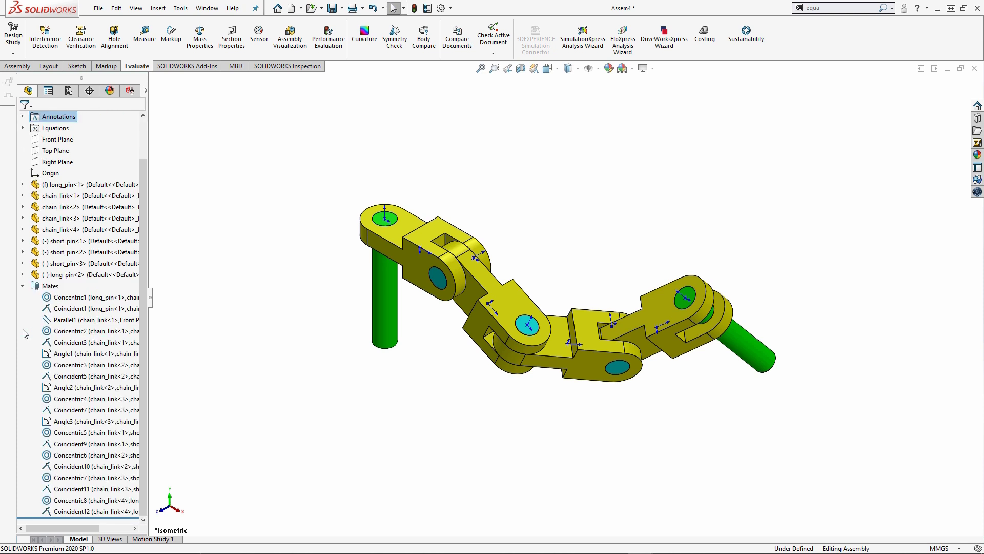
{"action": "right_click", "coordinate": [75, 357]}
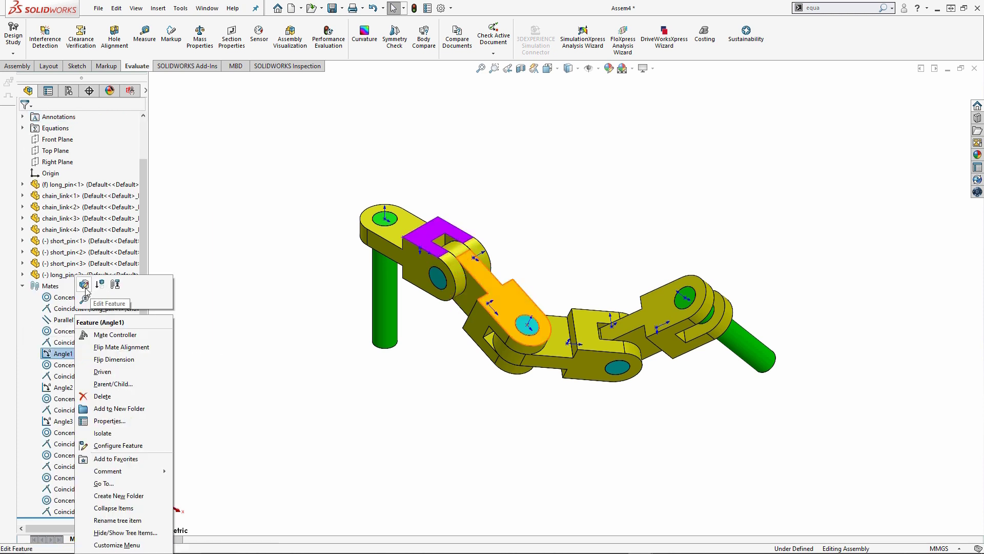
{"action": "key", "text": "Escape"}
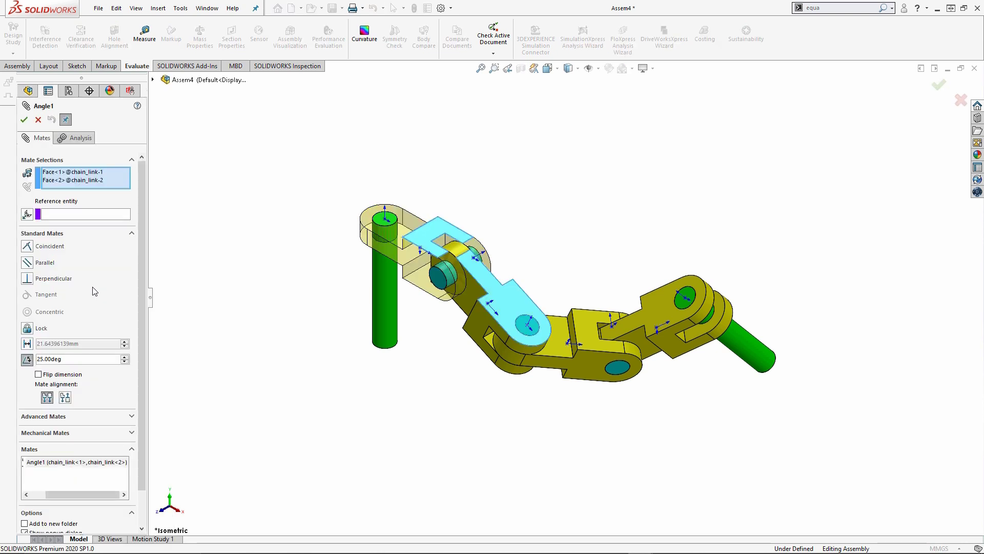
Step: Change the Angle1 mate from 25 to 30 degrees
{"action": "left_click", "coordinate": [69, 359]}
{"action": "double_click", "coordinate": [69, 359]}
{"action": "type", "text": "="}
{"action": "key", "text": "BackSpace"}
{"action": "type", "text": "30"}
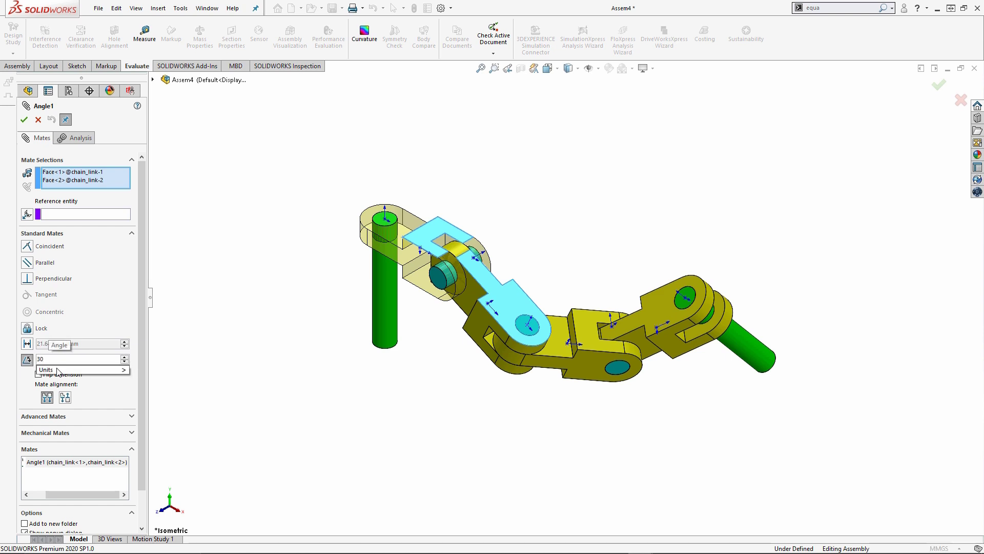
{"action": "left_click", "coordinate": [24, 120]}
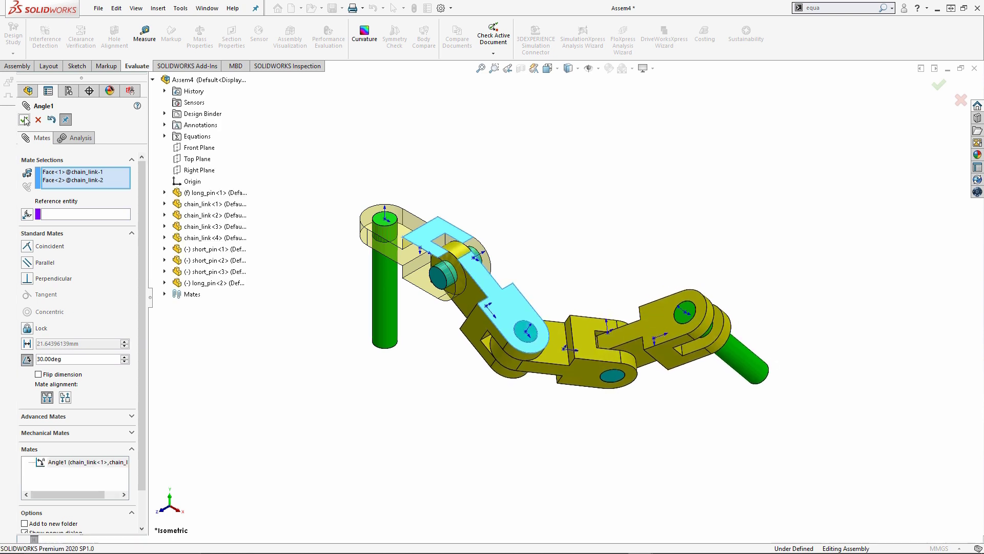
{"action": "left_click", "coordinate": [25, 120]}
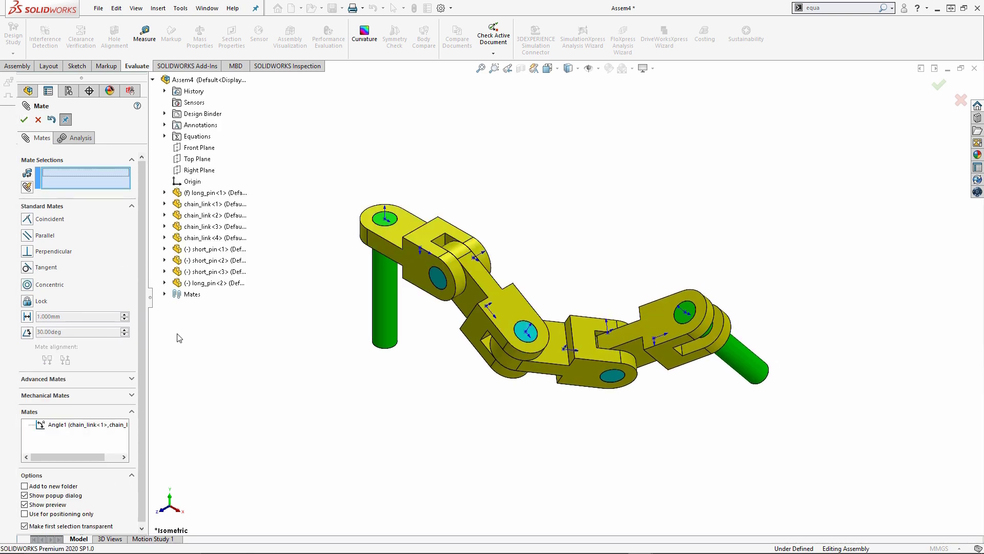
Step: Enable Instant3D on the Assembly tab for in-model dimension editing
{"action": "left_click", "coordinate": [38, 119]}
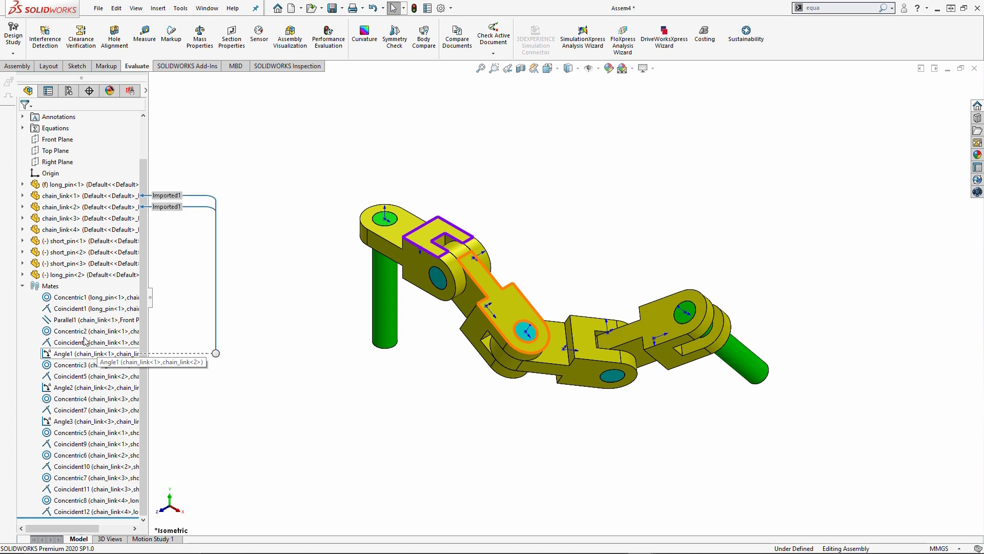
{"action": "left_click", "coordinate": [21, 68]}
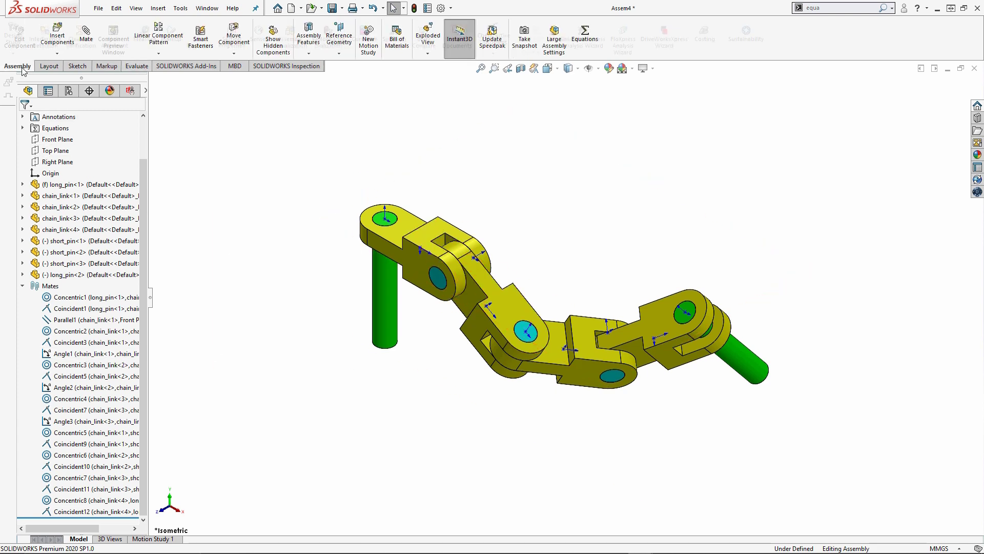
{"action": "left_click", "coordinate": [465, 54]}
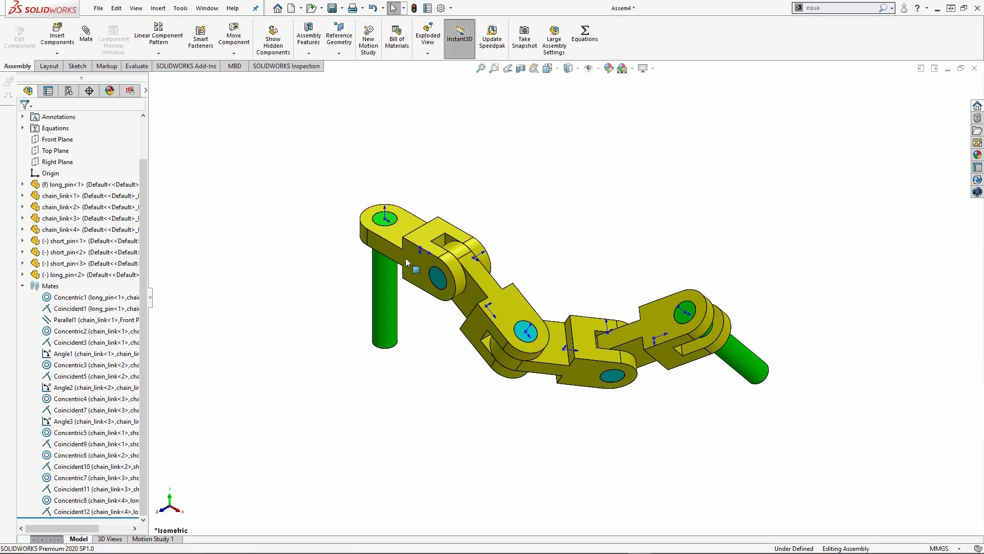
{"action": "scroll", "coordinate": [410, 259], "scroll_direction": "down", "scroll_amount": 3}
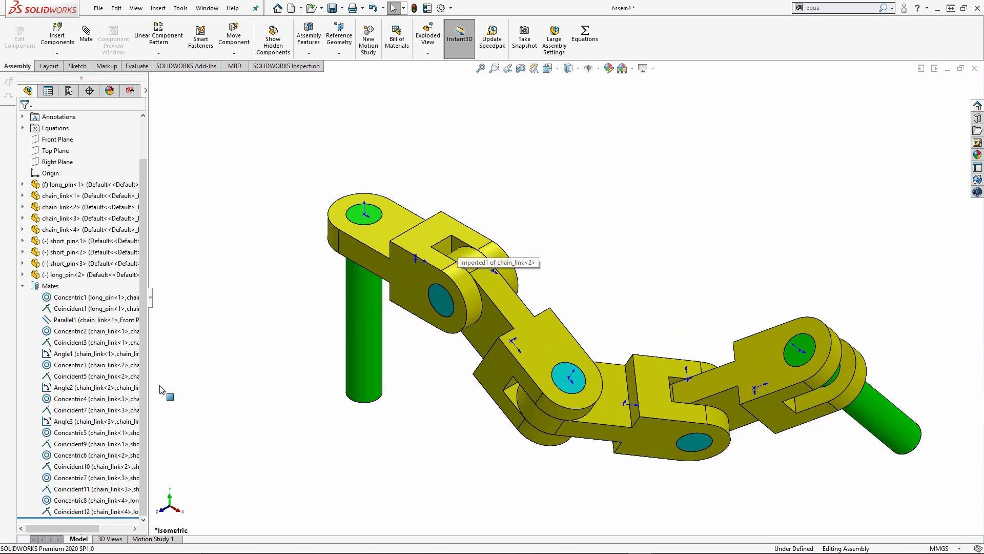
Step: Set Angle1's dimension to =A from the global variables list
{"action": "left_click", "coordinate": [79, 354]}
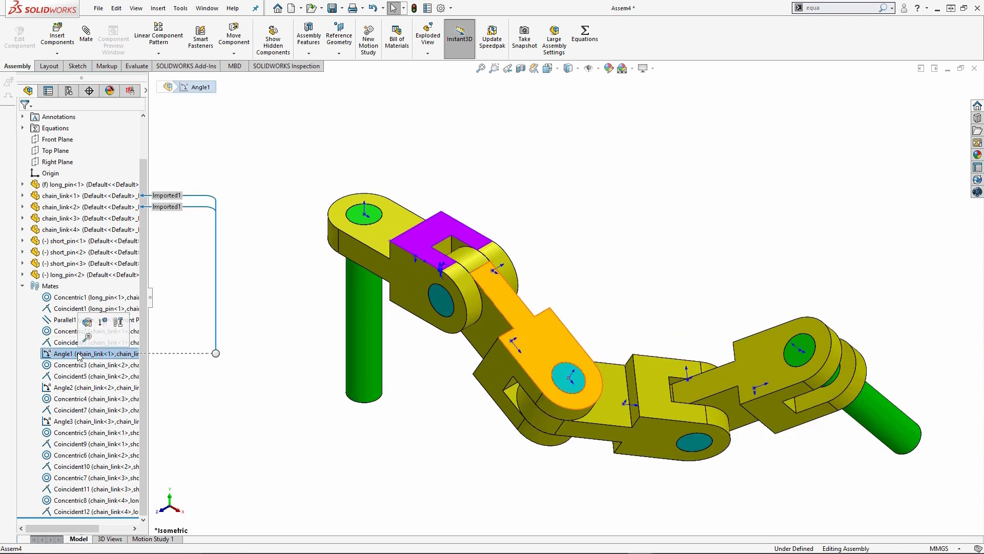
{"action": "scroll", "coordinate": [485, 277], "scroll_direction": "down", "scroll_amount": 5}
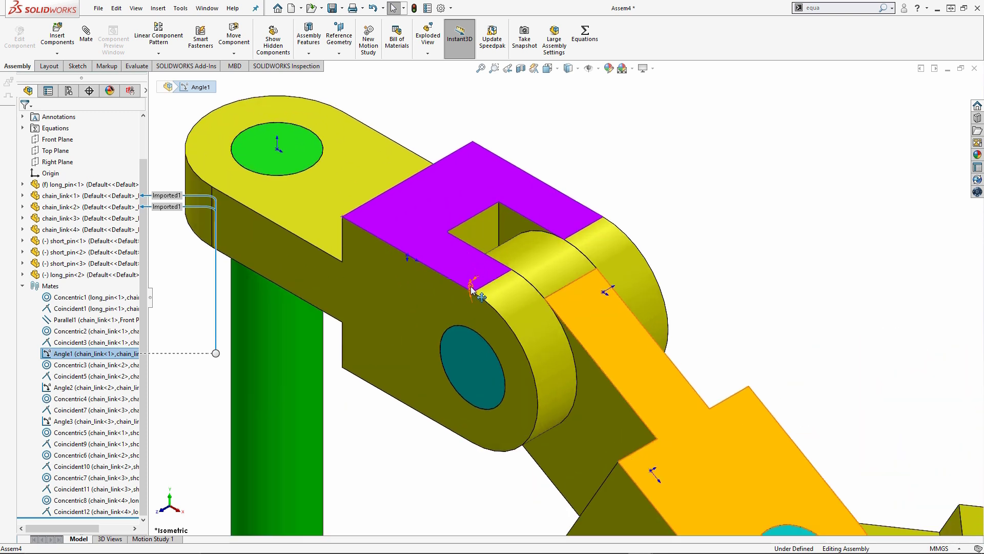
{"action": "left_click", "coordinate": [471, 288]}
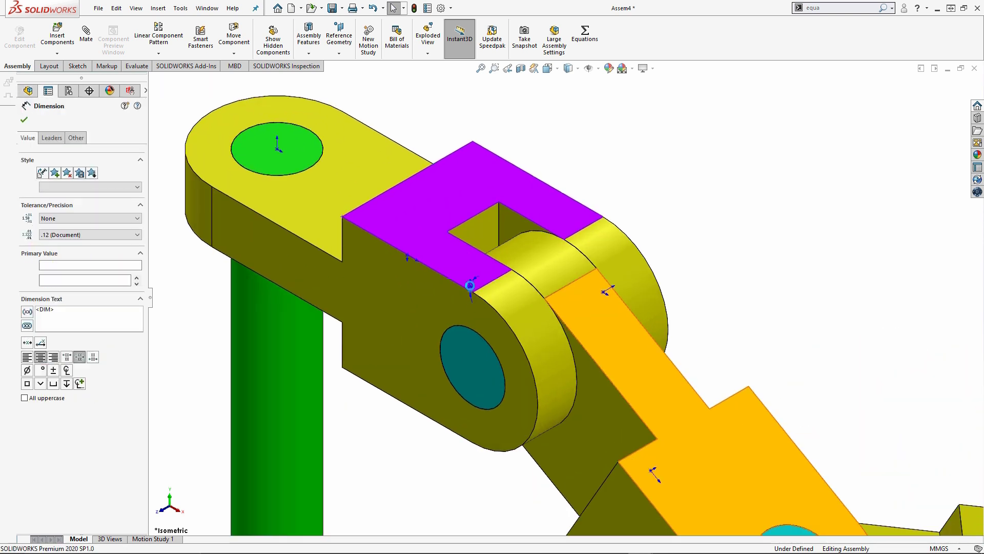
{"action": "type", "text": "="}
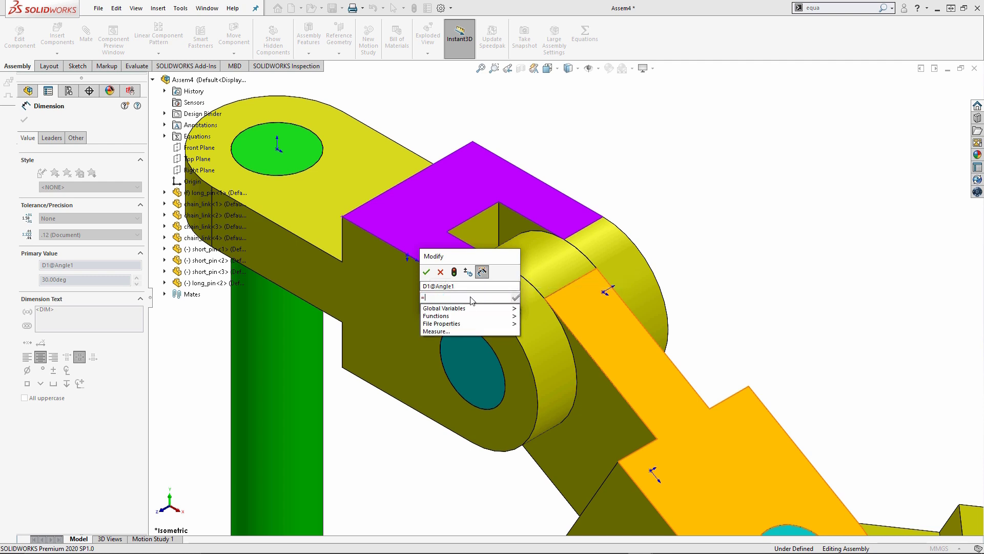
{"action": "key", "text": "Down"}
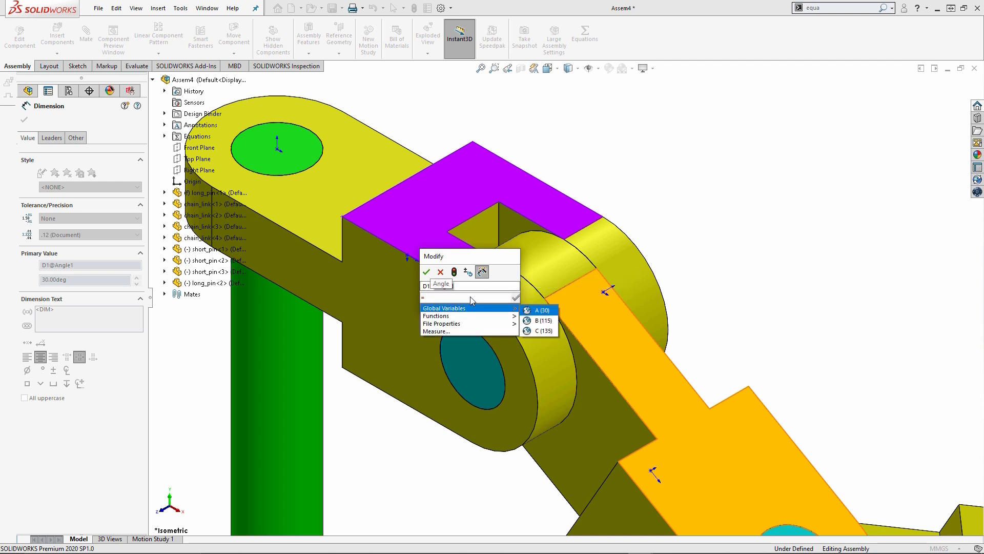
{"action": "key", "text": "Return"}
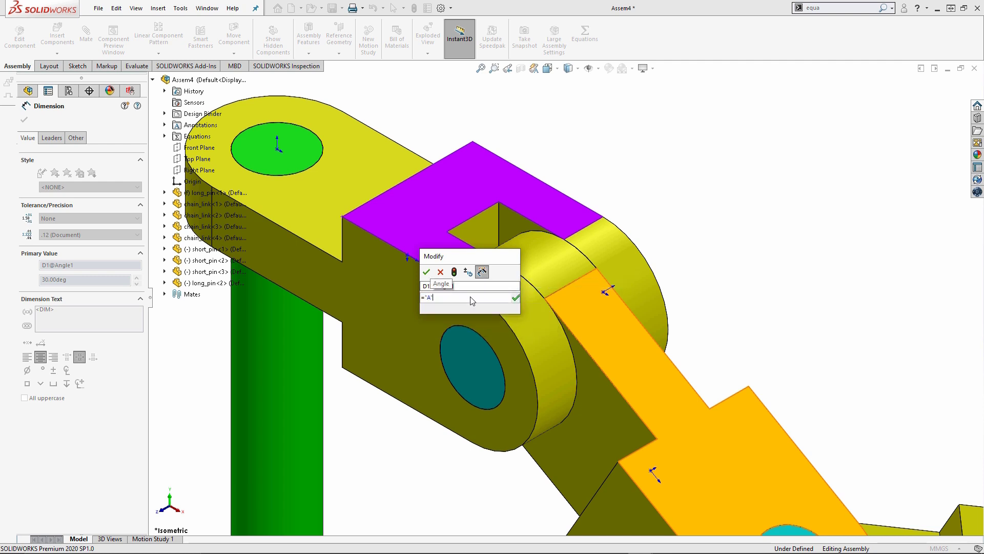
{"action": "left_click", "coordinate": [427, 272]}
{"action": "scroll", "coordinate": [487, 309], "scroll_direction": "up", "scroll_amount": 6}
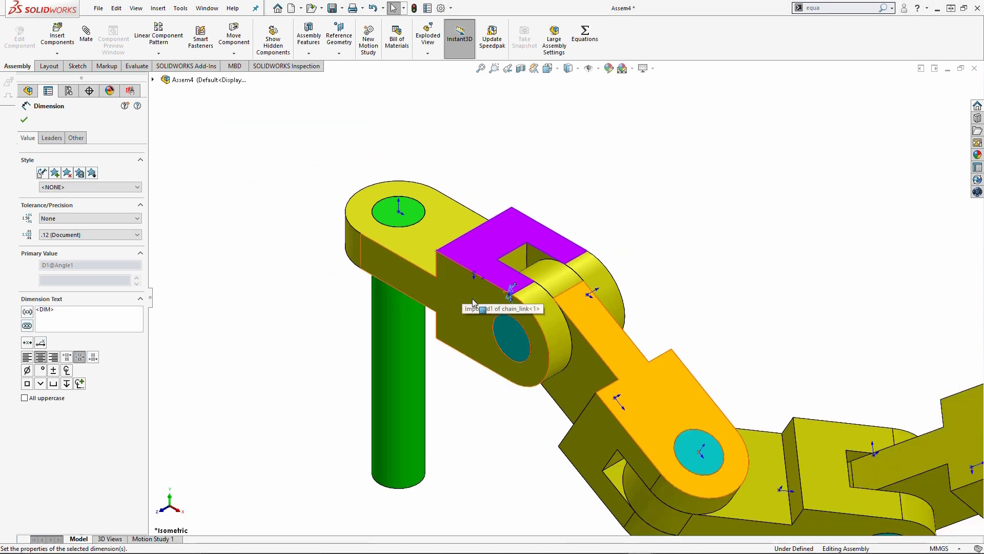
{"action": "scroll", "coordinate": [685, 425], "scroll_direction": "down", "scroll_amount": 2}
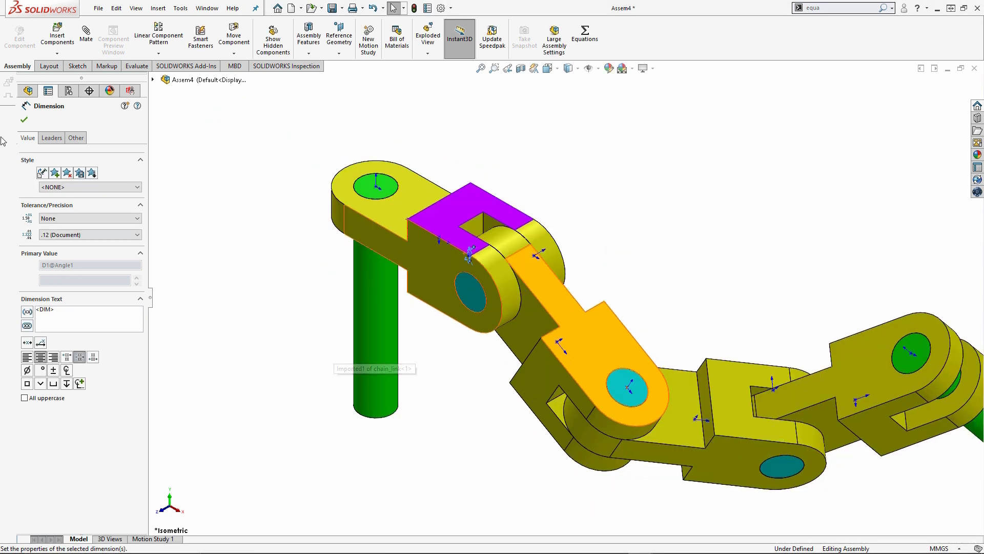
{"action": "left_click", "coordinate": [24, 119]}
{"action": "left_click", "coordinate": [82, 388]}
Step: Replace Angle2's 125° value with global variable B
{"action": "double_click", "coordinate": [623, 380]}
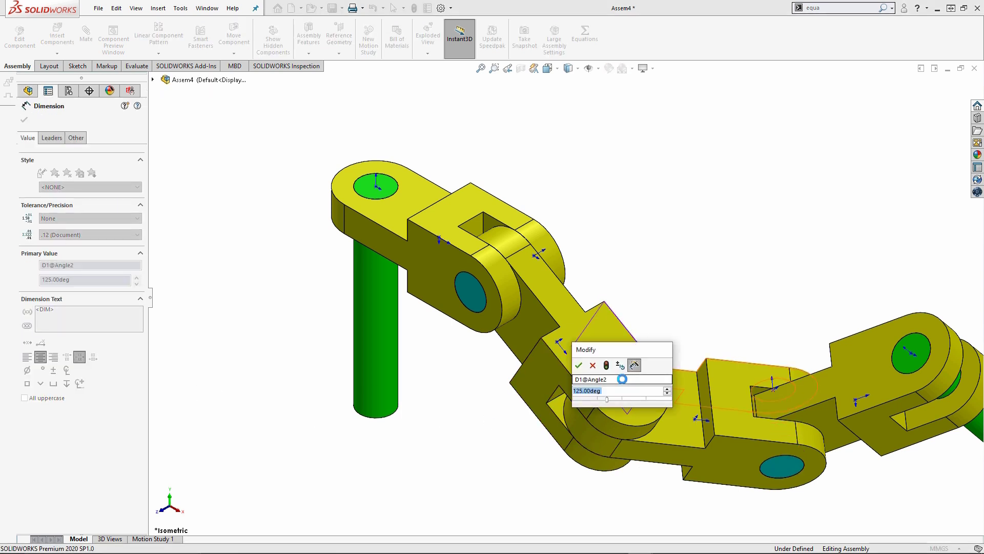
{"action": "type", "text": "="}
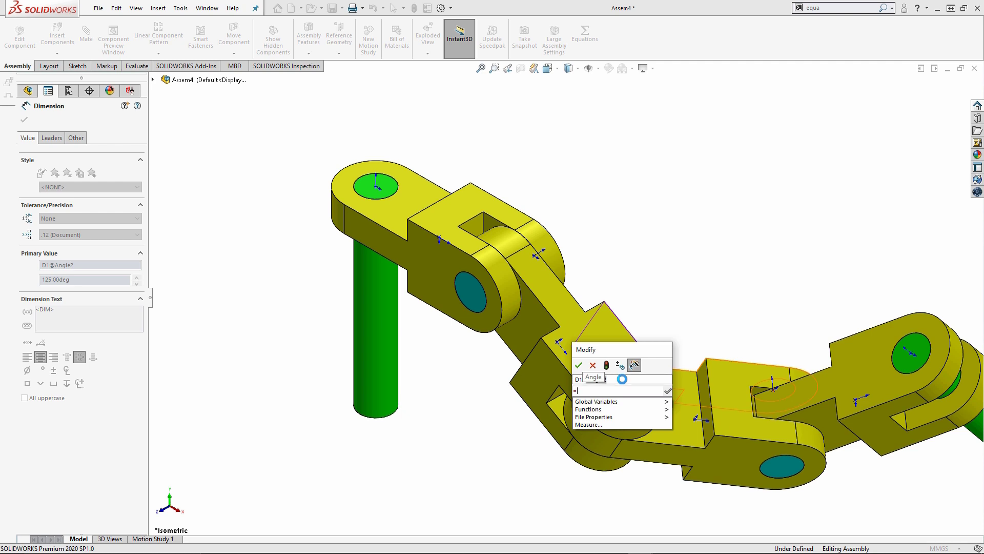
{"action": "key", "text": "Down"}
{"action": "key", "text": "Right"}
{"action": "key", "text": "Return"}
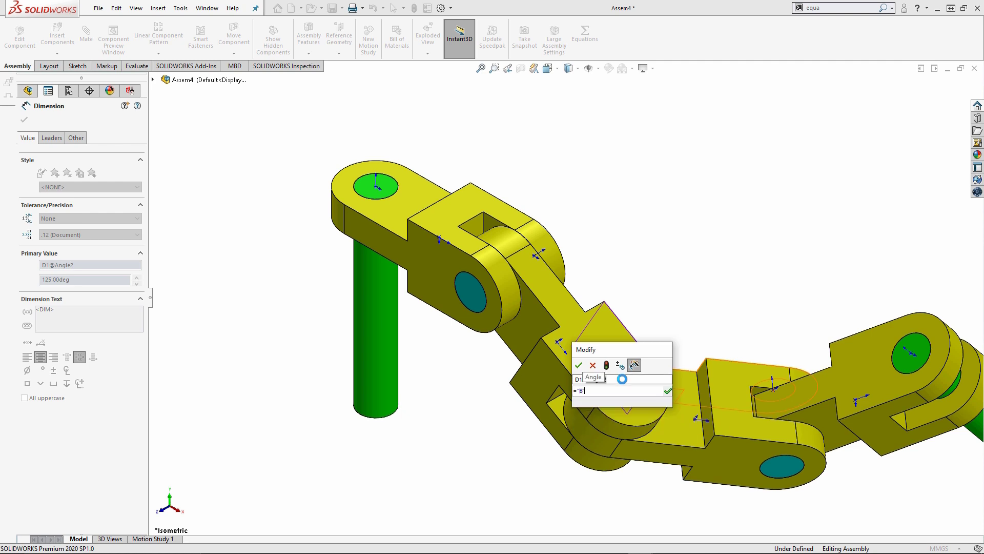
{"action": "left_click", "coordinate": [580, 366]}
{"action": "left_click", "coordinate": [23, 119]}
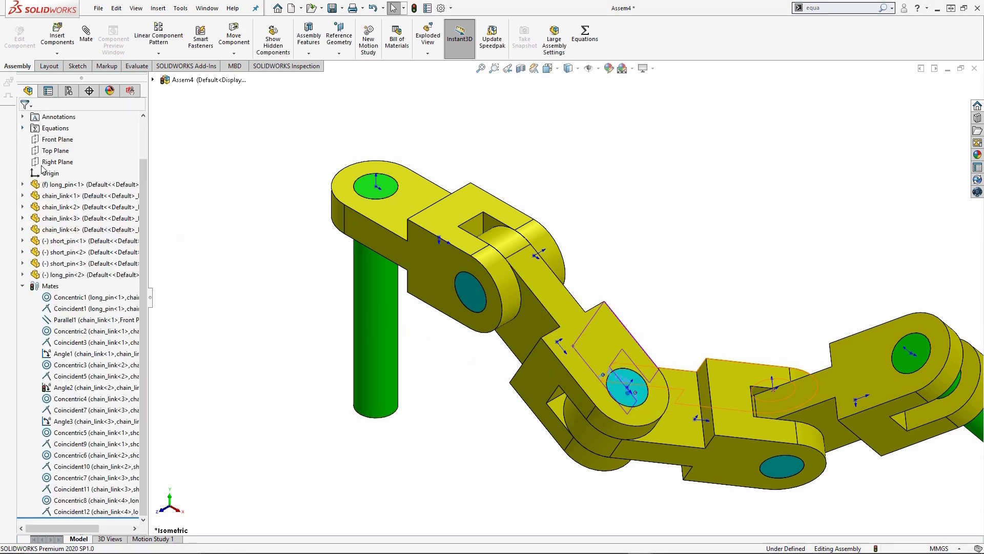
Step: Replace Angle3's 130° value with global variable C
{"action": "left_click", "coordinate": [95, 421]}
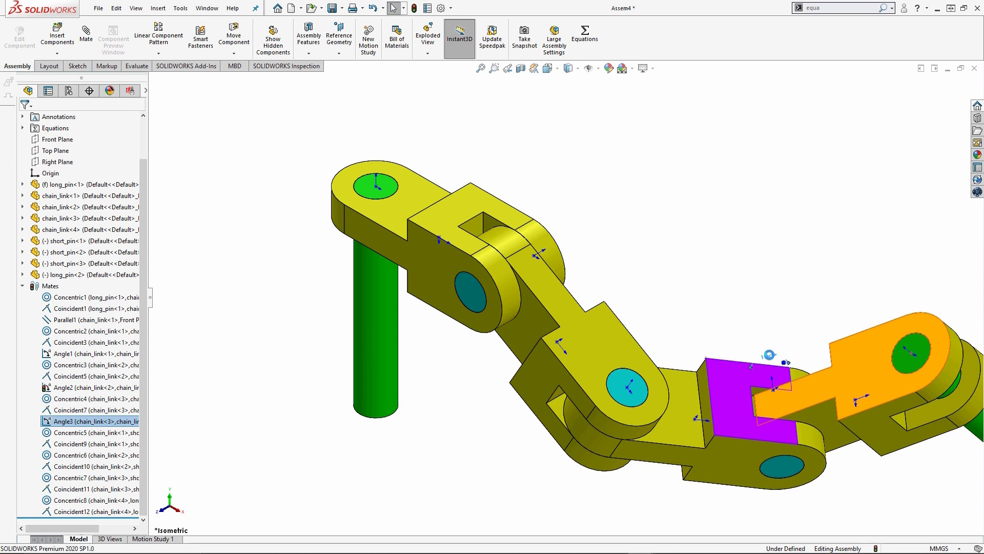
{"action": "double_click", "coordinate": [770, 355]}
{"action": "type", "text": "="}
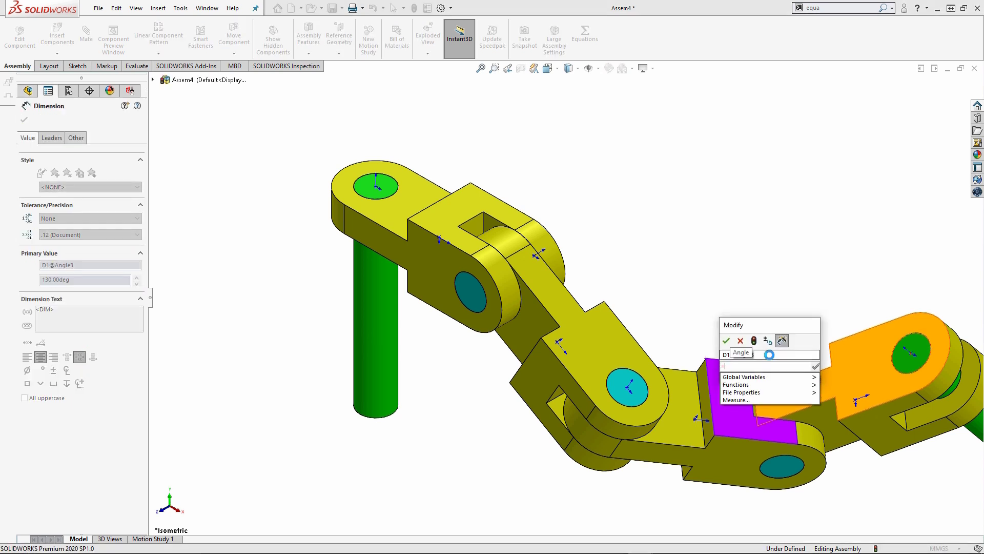
{"action": "key", "text": "Right"}
{"action": "key", "text": "Down"}
{"action": "key", "text": "Down"}
{"action": "key", "text": "Return"}
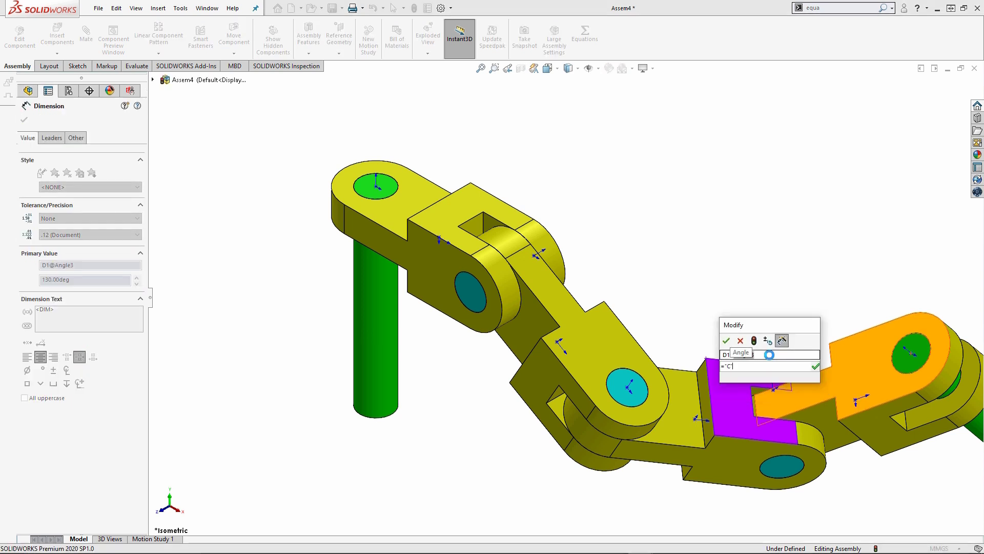
{"action": "left_click", "coordinate": [726, 340]}
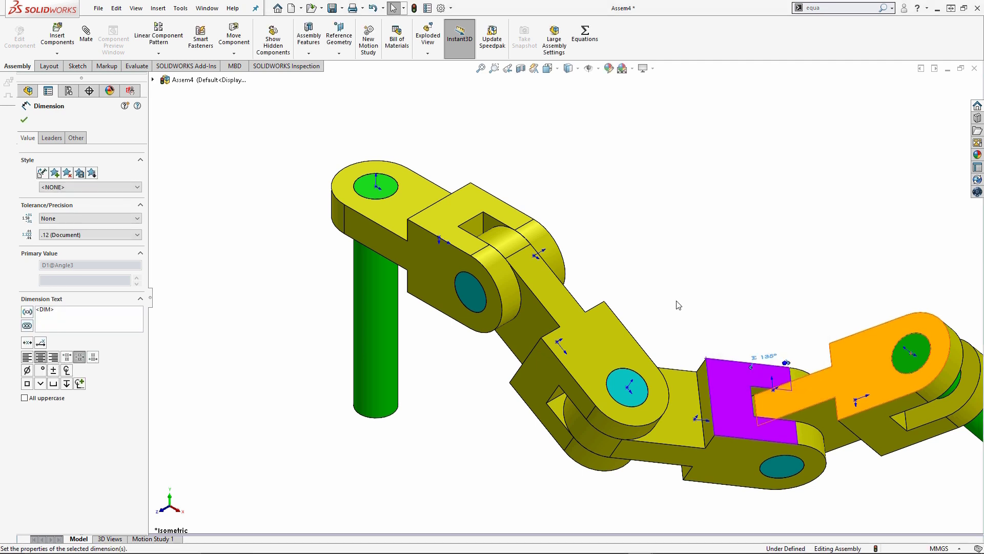
{"action": "left_click", "coordinate": [677, 305]}
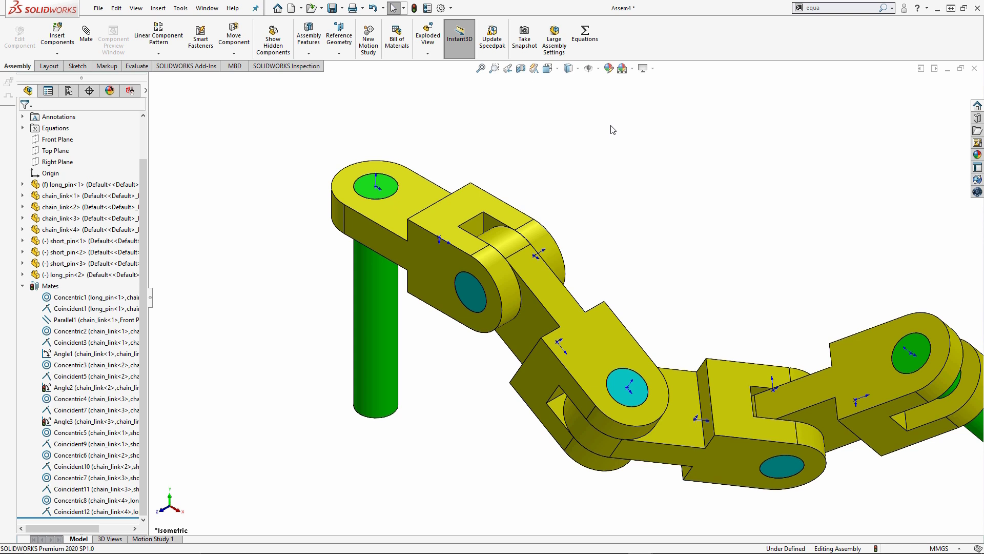
Step: Rebuild the assembly and zoom to fit the re-posed chain
{"action": "left_click", "coordinate": [414, 9]}
{"action": "key", "text": "f"}
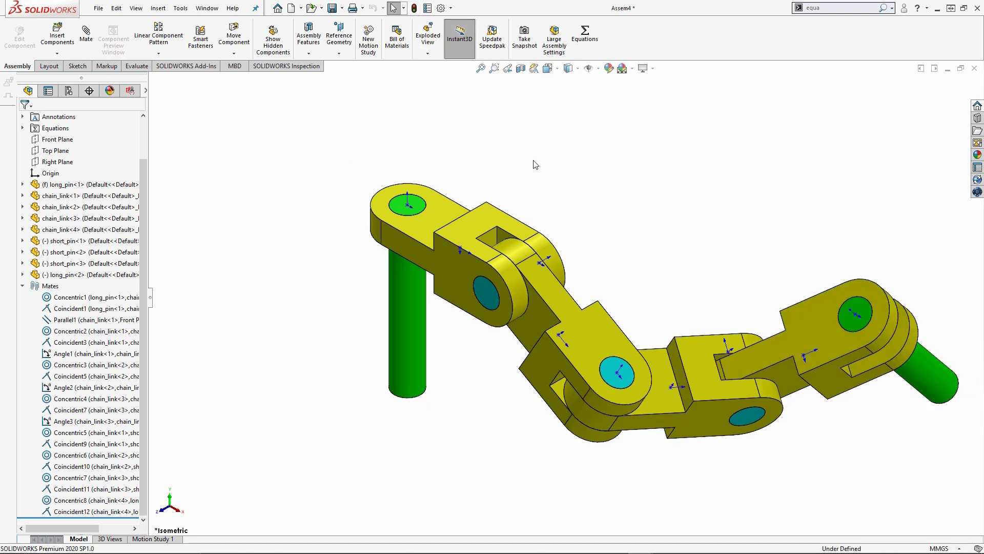
{"action": "key", "text": "f"}
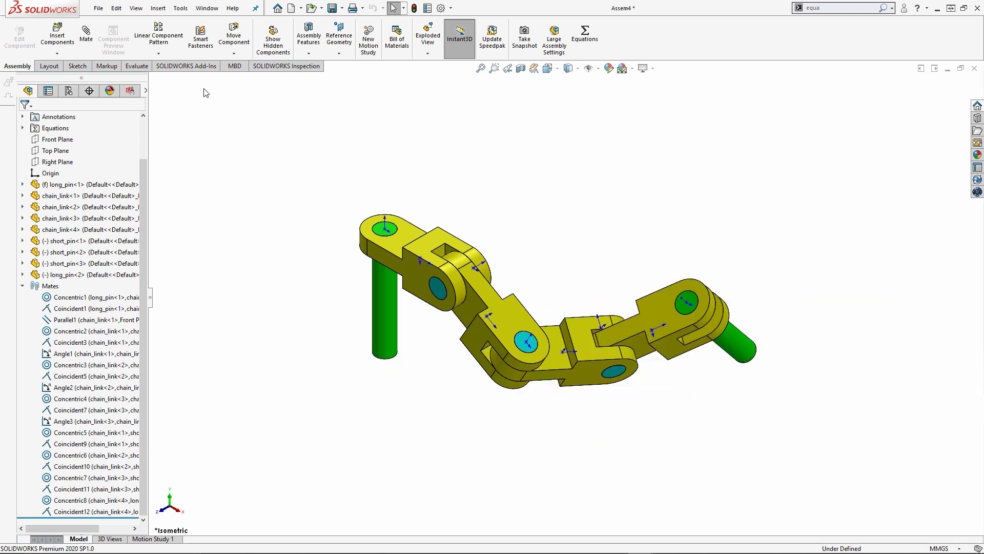
{"action": "left_click", "coordinate": [137, 66]}
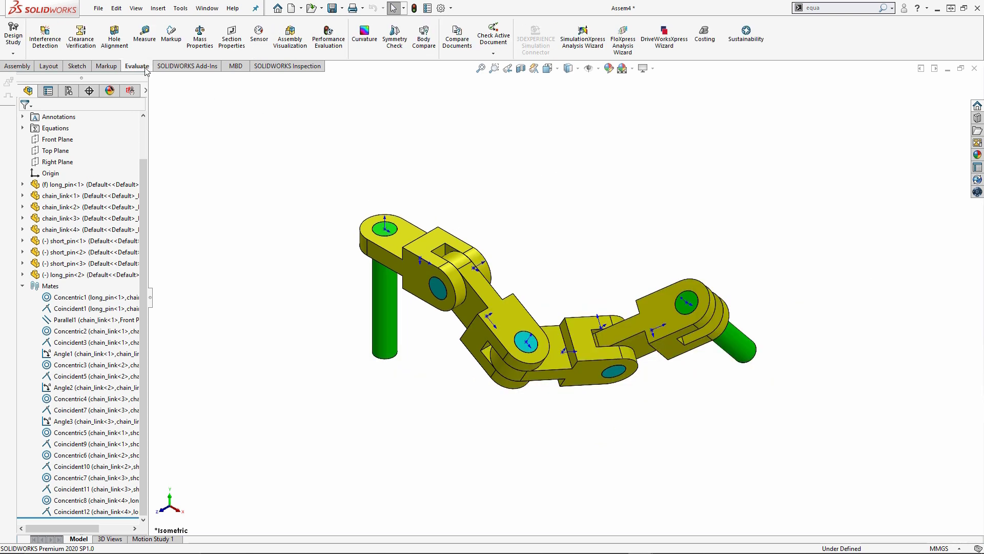
Step: Check the re-posed chain's mass properties: 33821.70 g, centre of mass 327.67, -98.39, -102.91 mm
{"action": "left_click", "coordinate": [200, 35]}
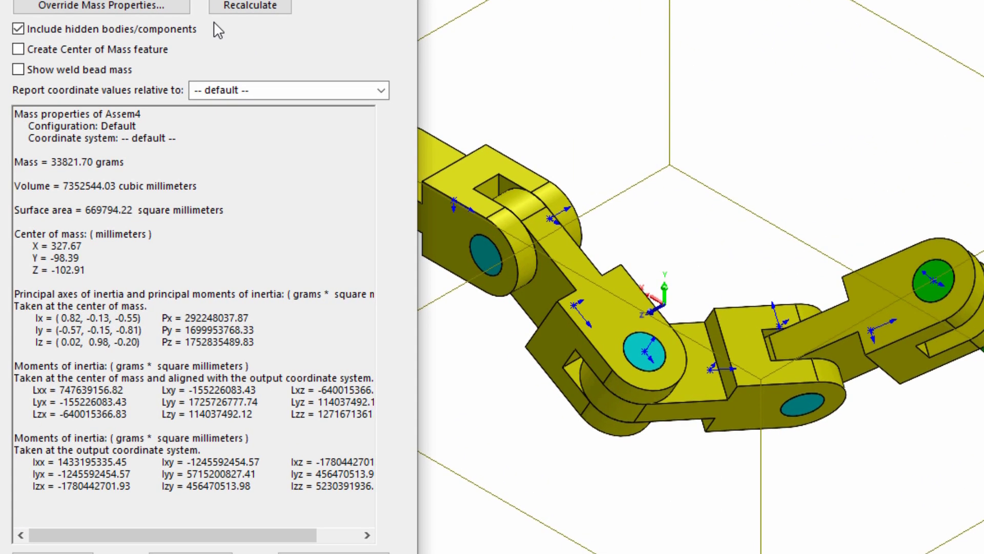